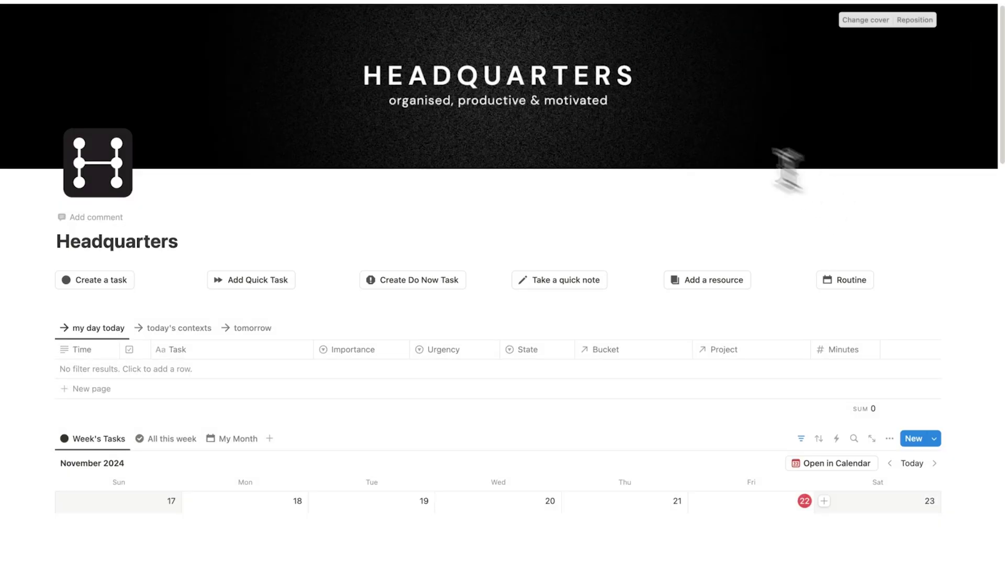
Remove the Headquarters page's cover image, leaving only the icon and title at the top.
scroll(343, 123, "down", 20)
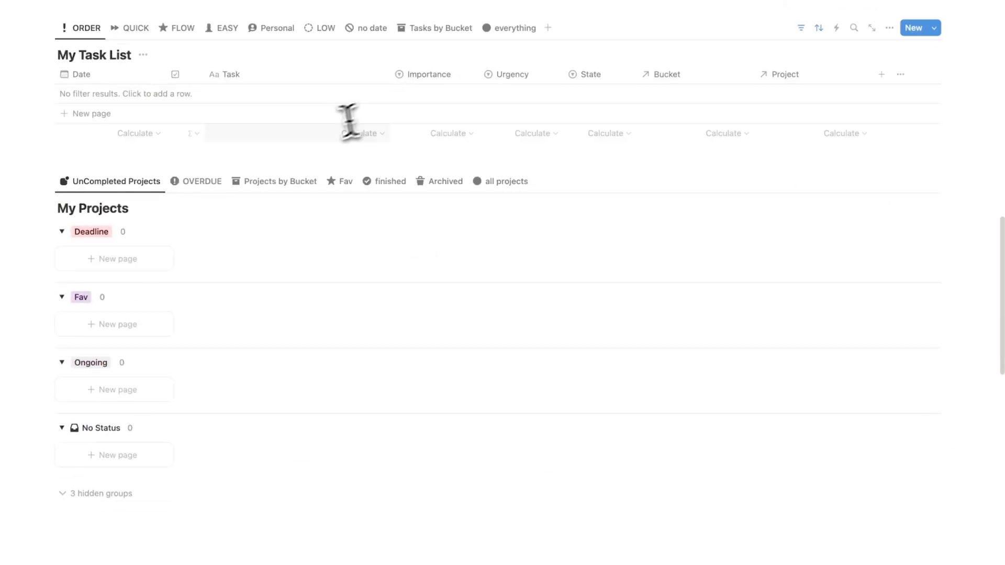
scroll(700, 299, "up", 20)
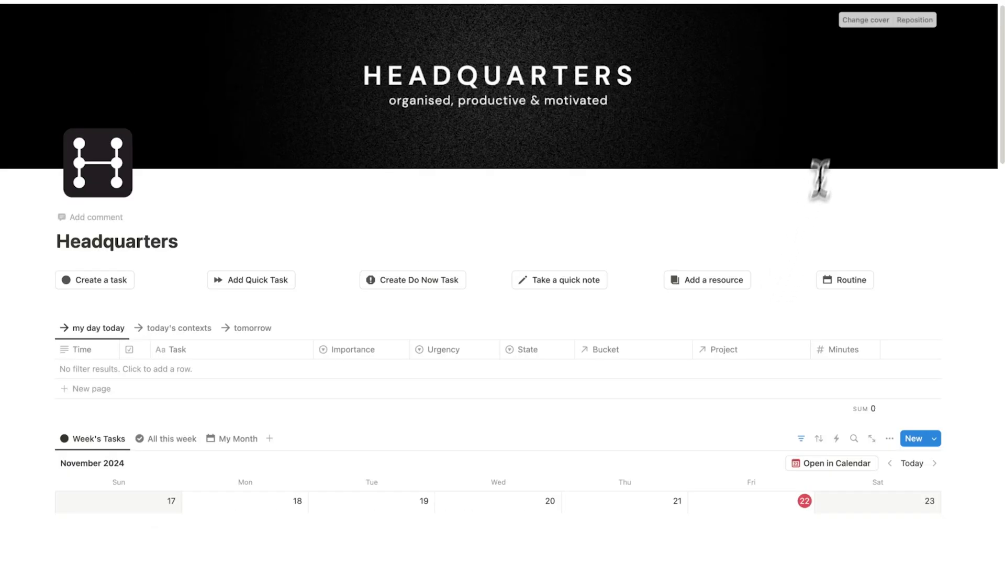
left_click(868, 21)
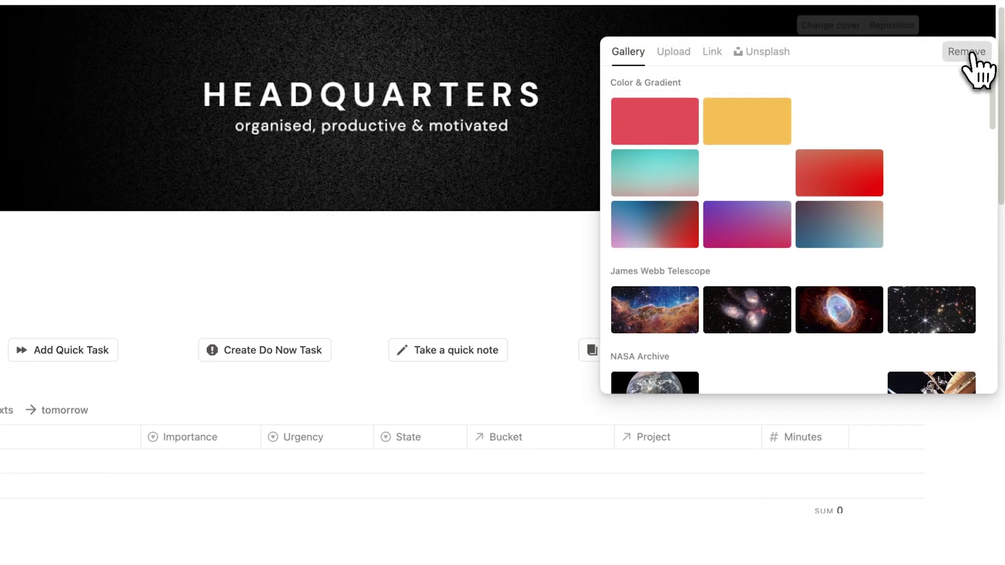
left_click(966, 50)
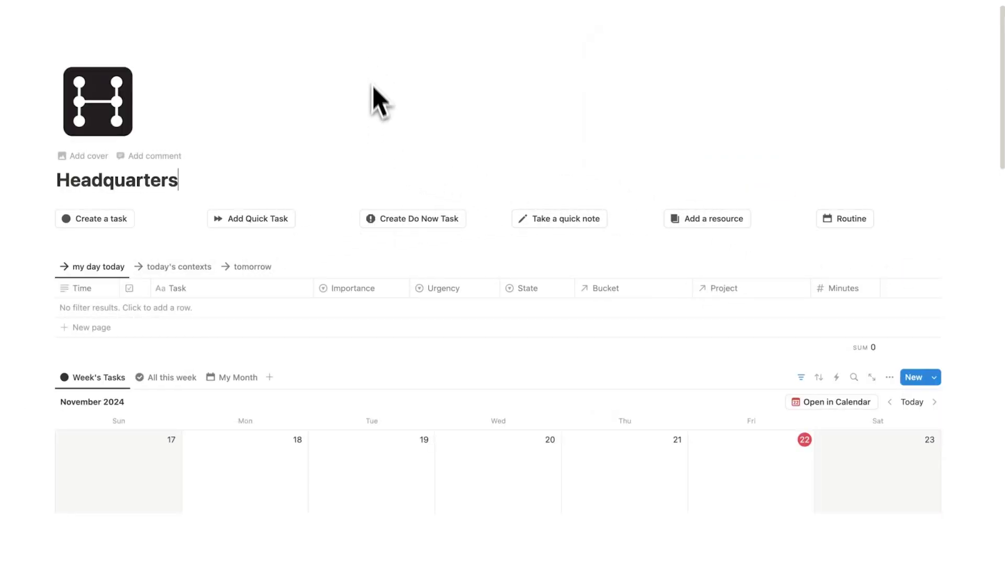
Delete the Template card from My Life Buckets, leaving Career and Job in that row.
scroll(437, 218, "down", 15)
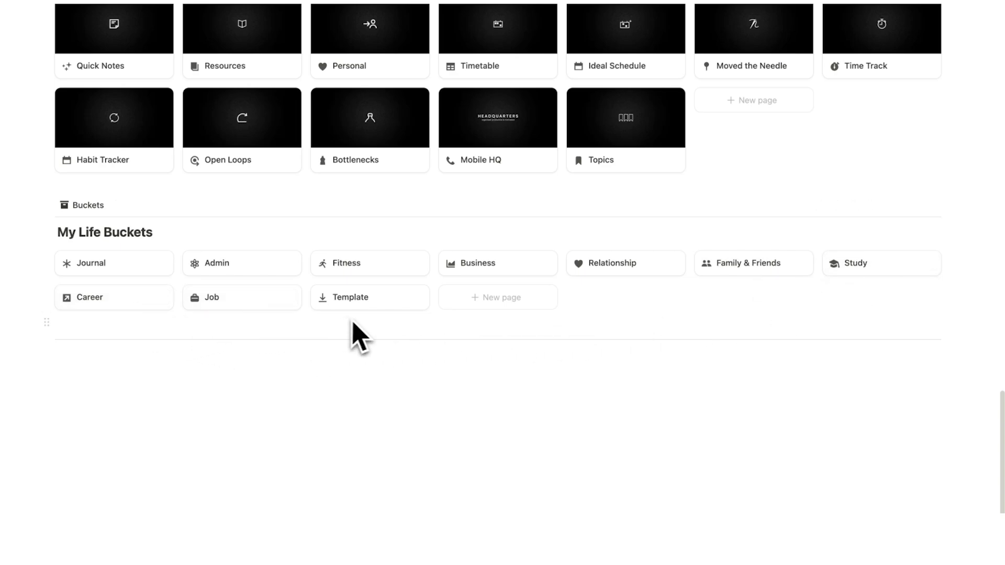
right_click(376, 304)
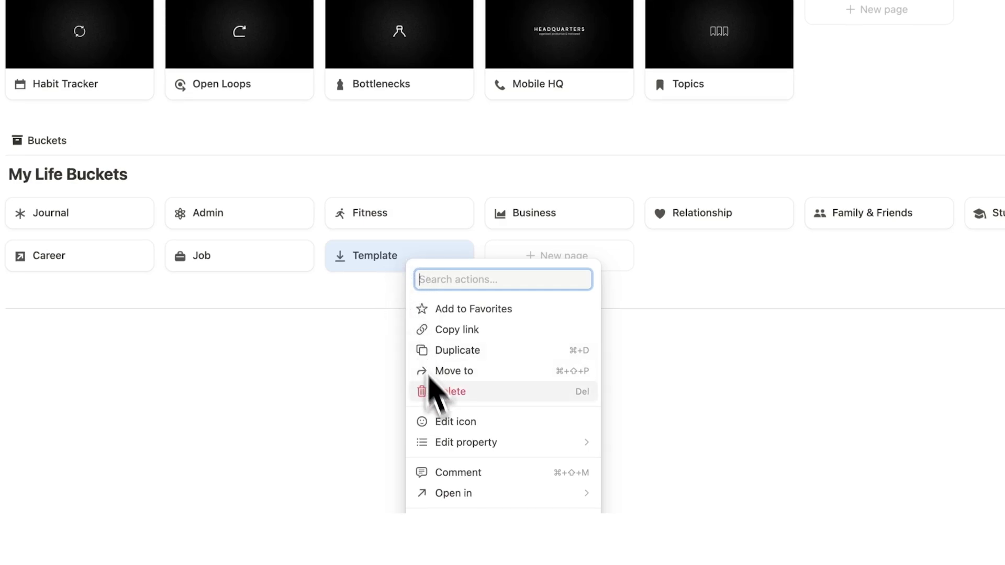
left_click(442, 393)
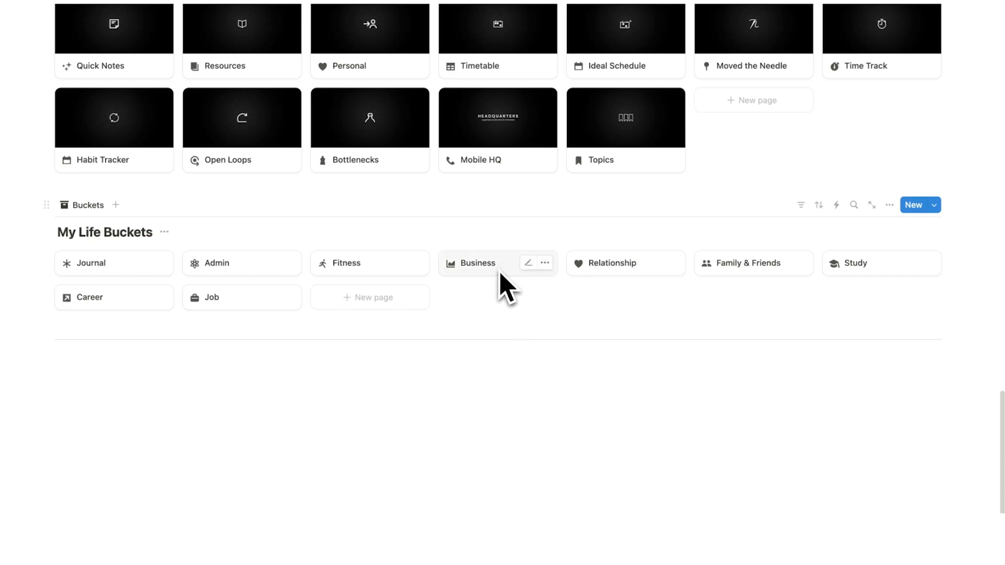
Create a bucket page titled 'Side Hustle' using the New Bucket template, then close it.
left_click(368, 297)
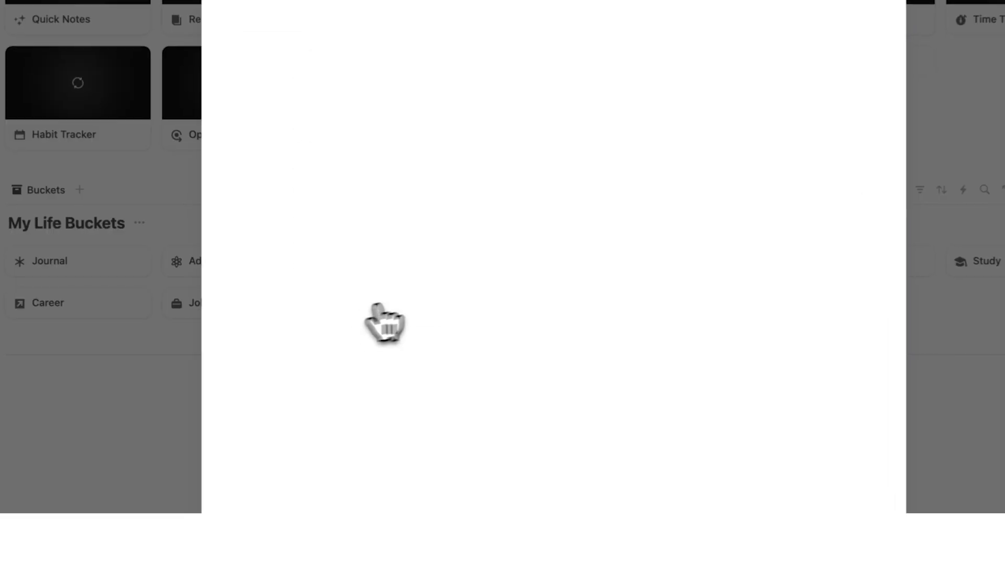
type("Side Hustle")
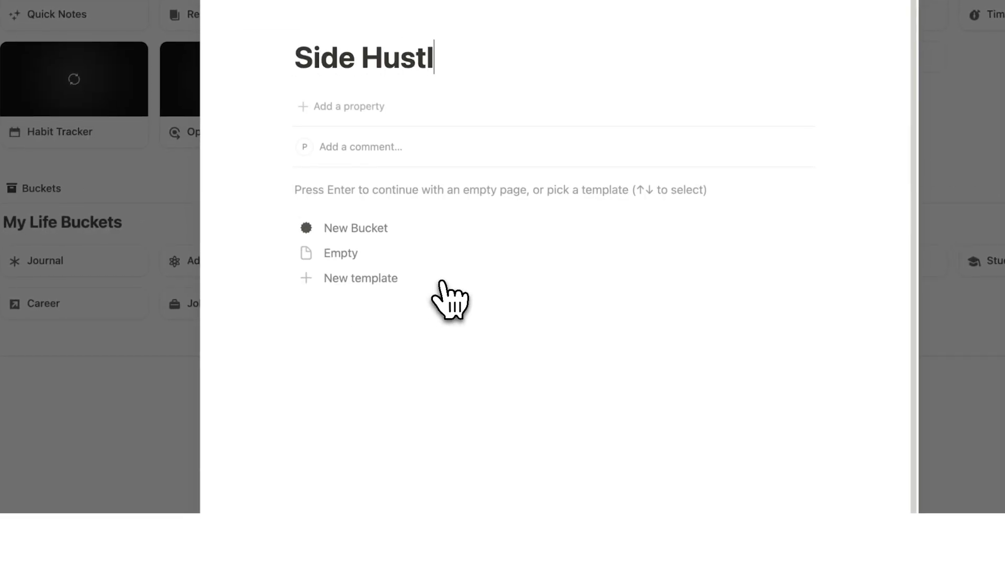
left_click(413, 237)
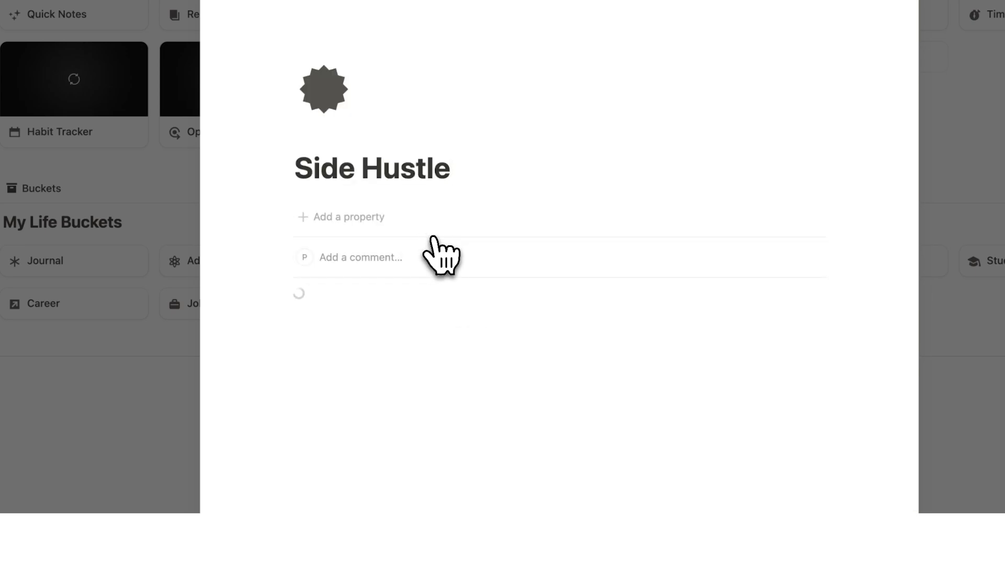
scroll(374, 256, "down", 6)
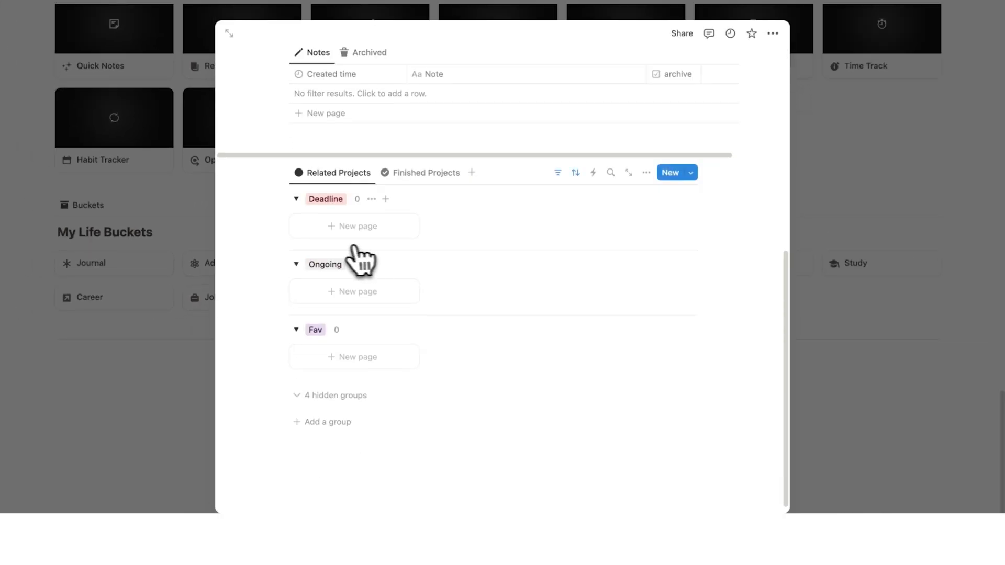
scroll(366, 317, "up", 4)
scroll(381, 269, "down", 3)
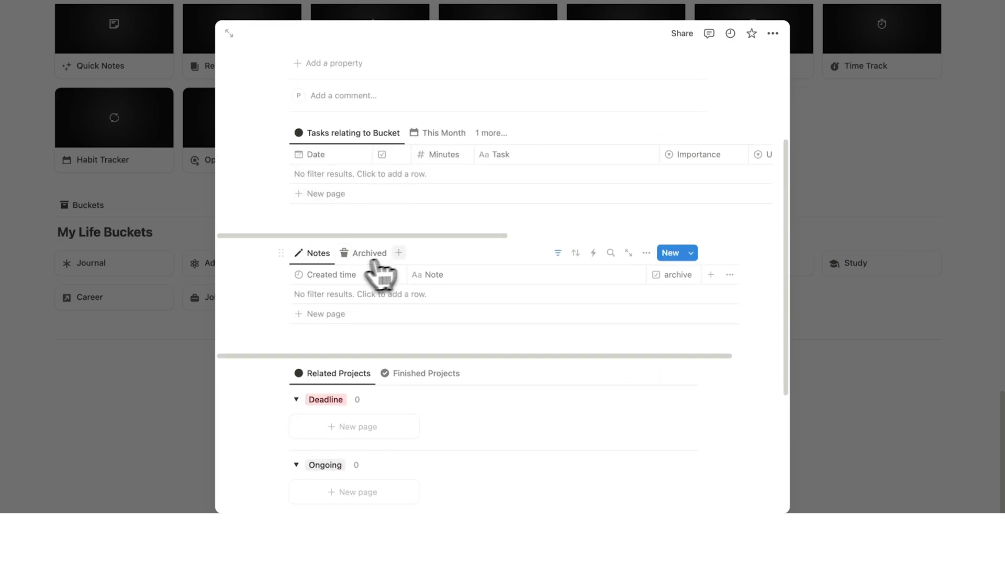
scroll(461, 269, "down", 2)
left_click(212, 232)
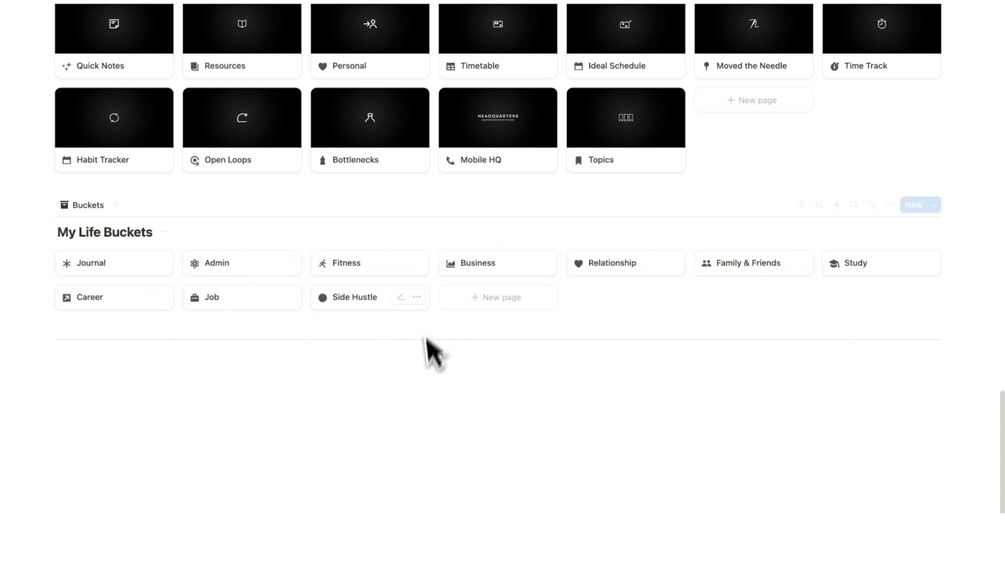
Change the Business bucket page's title to 'Productive Setups' and close the page.
left_click(497, 267)
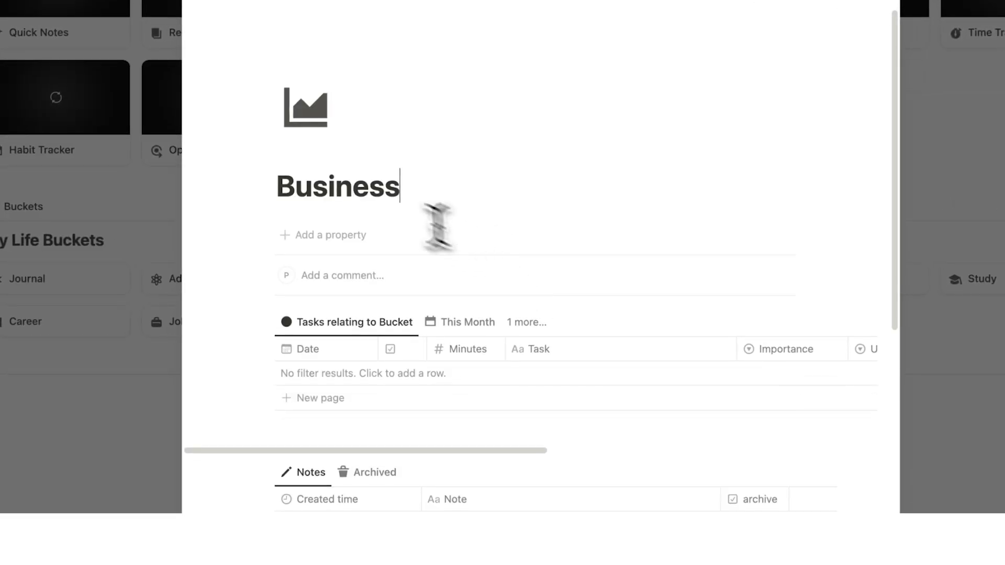
double_click(347, 184)
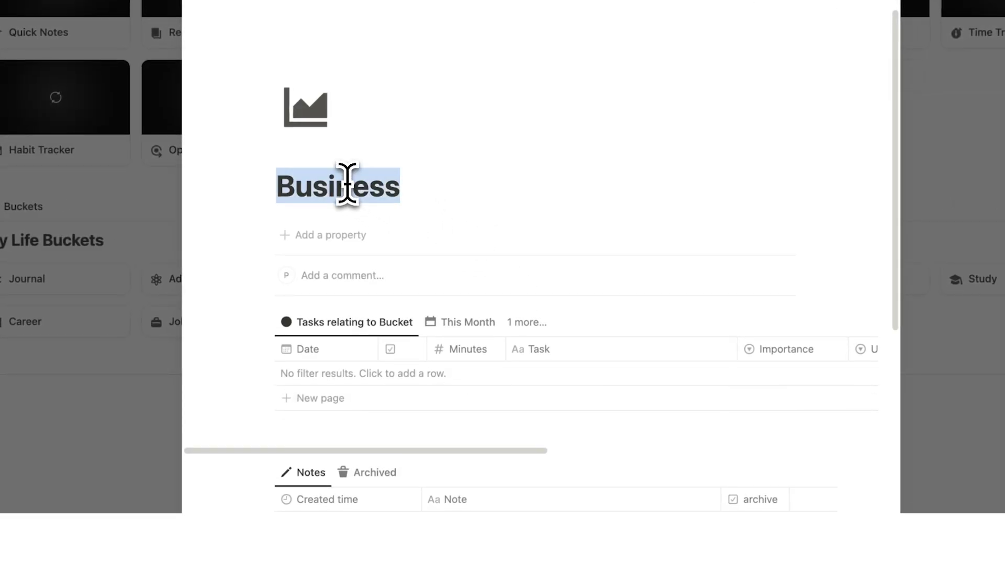
type("Productive Setups")
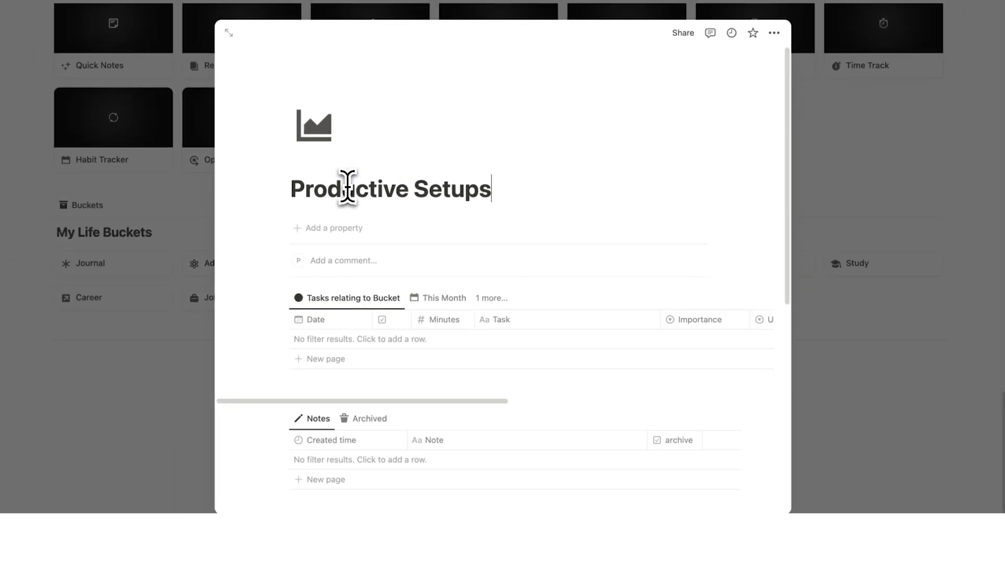
scroll(347, 186, "down", 5)
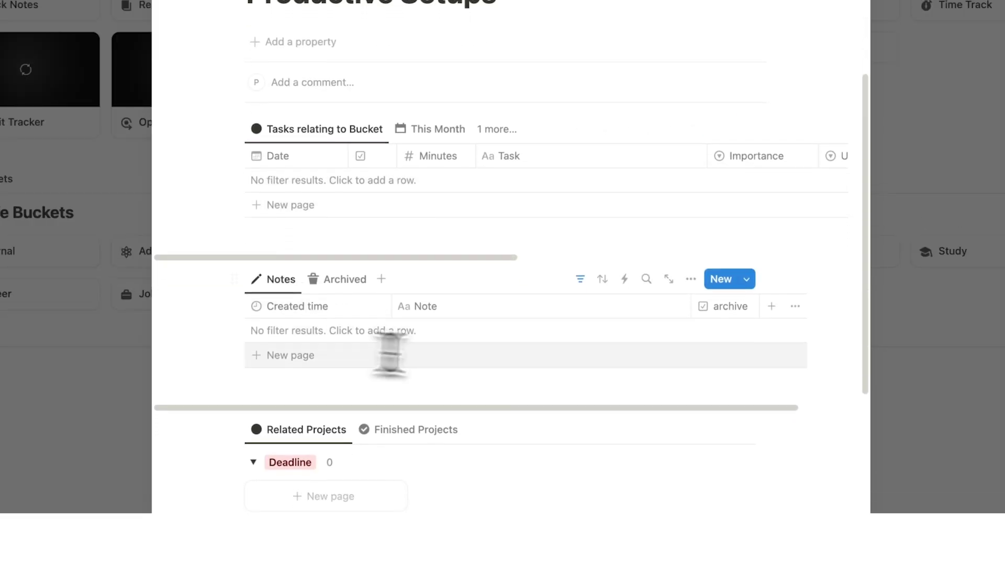
scroll(393, 220, "up", 5)
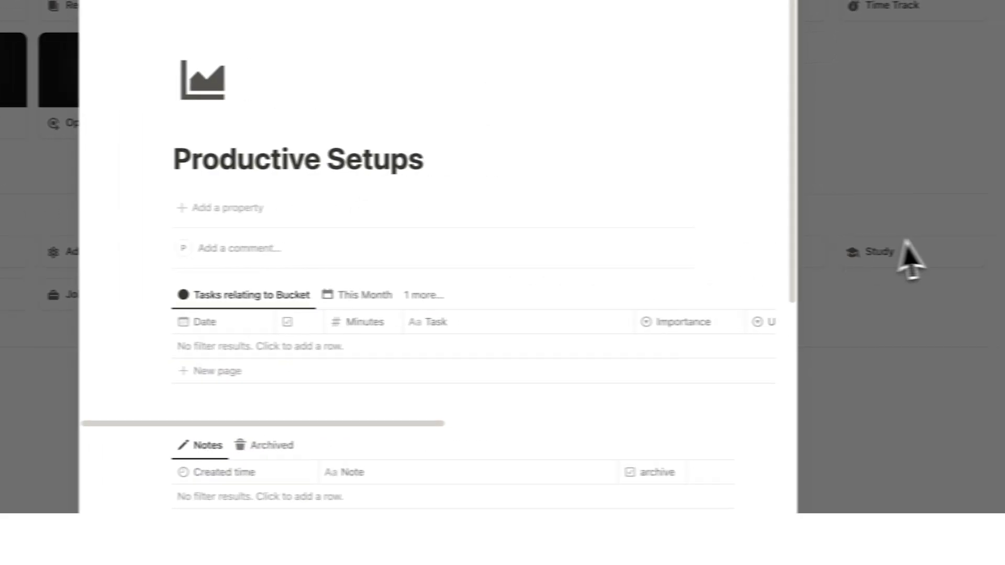
left_click(904, 244)
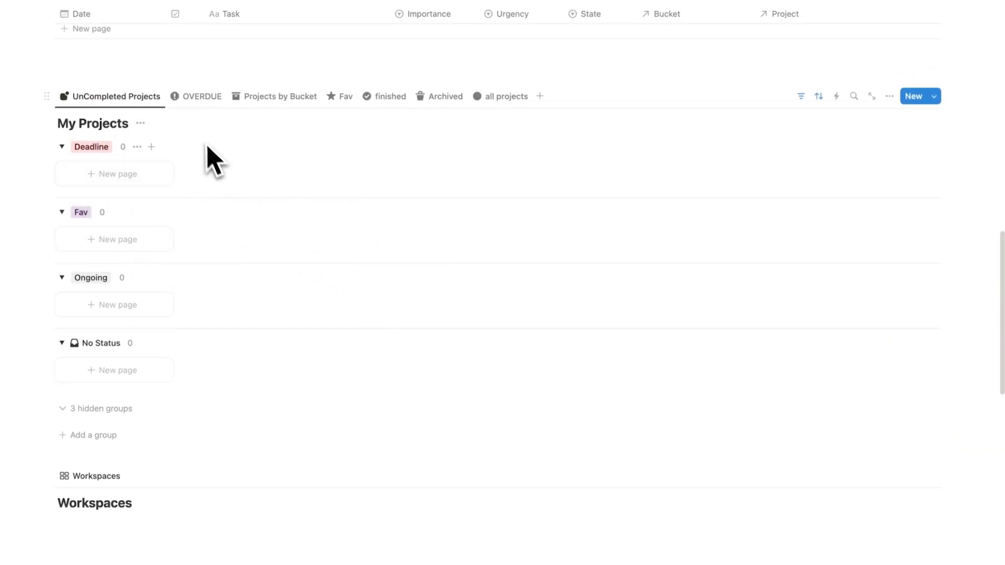
Edit the My Projects New Project template and delete its italic instruction line about changing the filter.
scroll(212, 159, "down", 10)
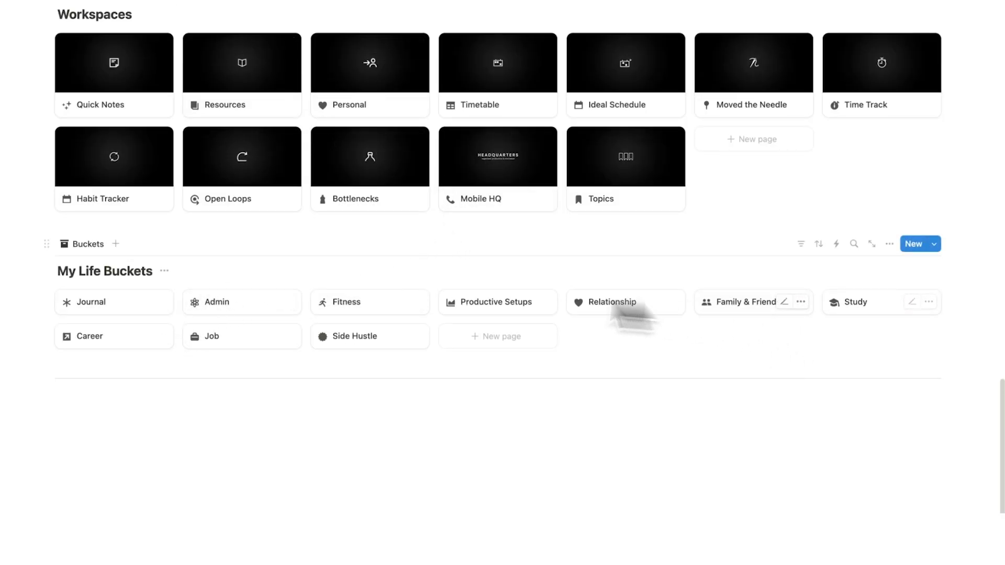
scroll(299, 345, "up", 6)
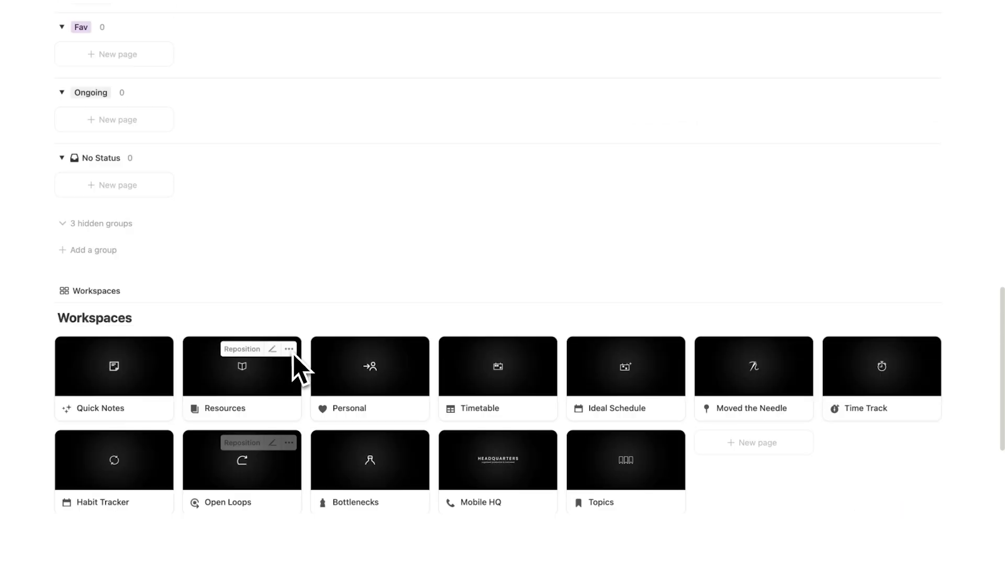
scroll(293, 353, "up", 3)
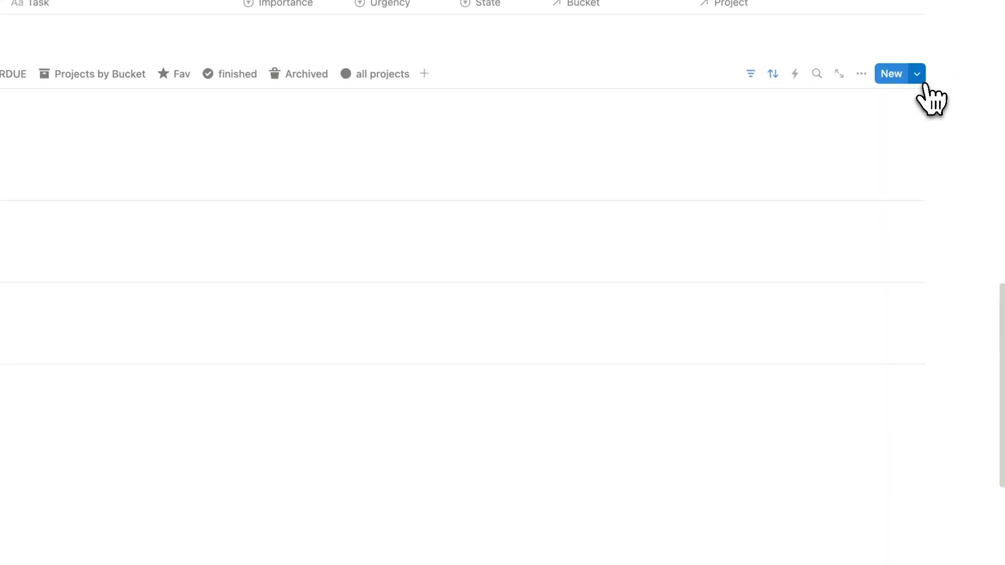
left_click(920, 81)
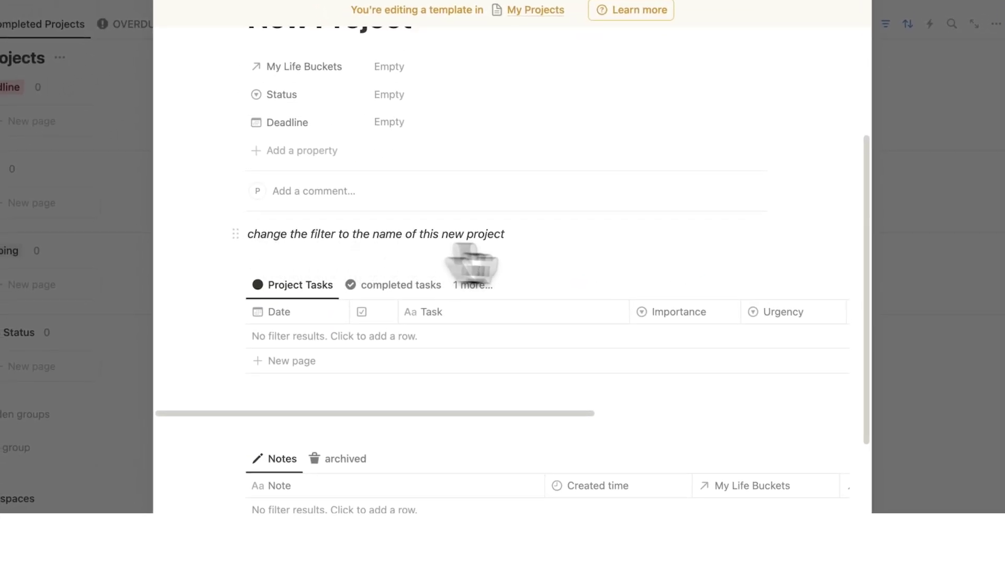
left_click_drag(532, 233, 433, 271)
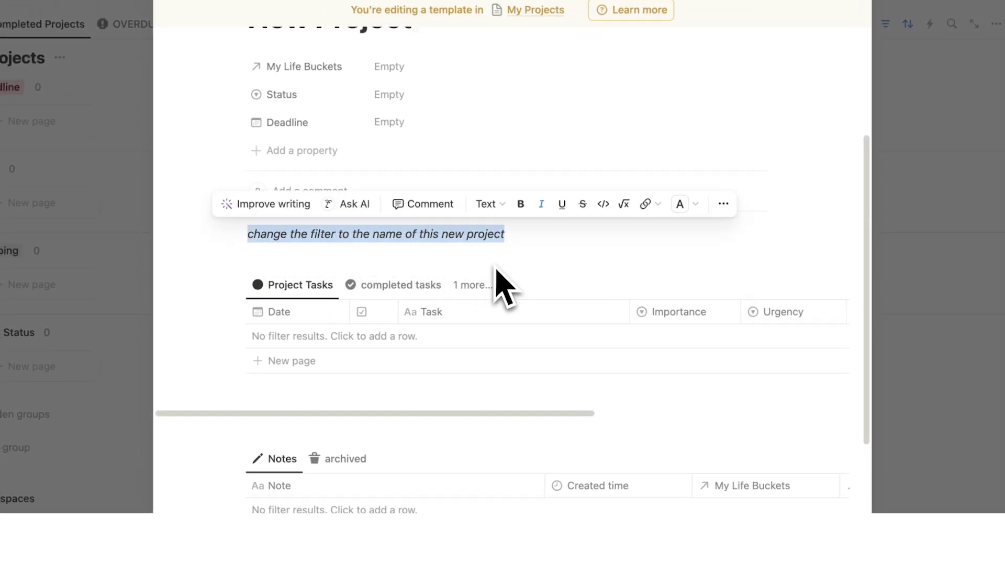
key("BackSpace")
key("BackSpace")
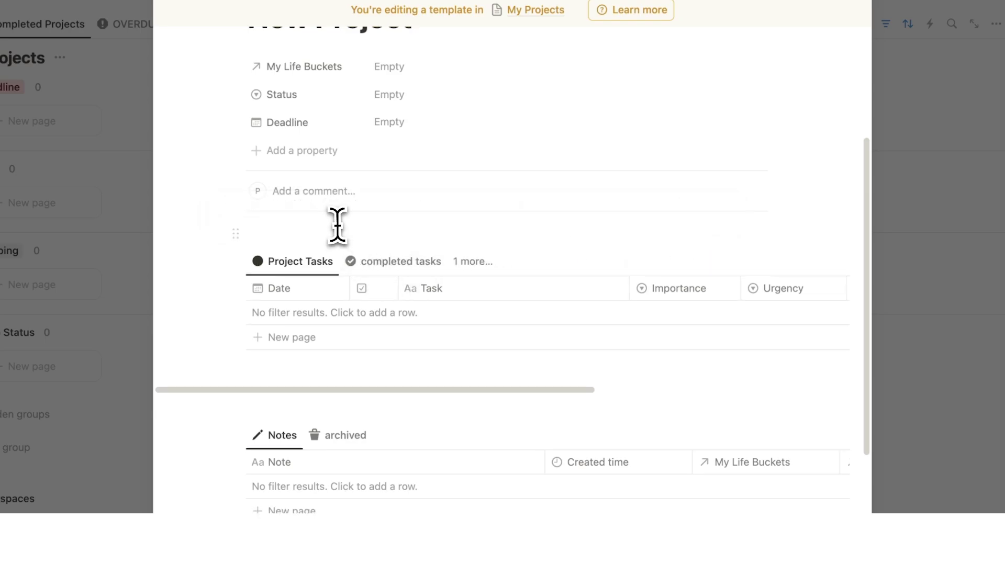
scroll(524, 241, "up", 3)
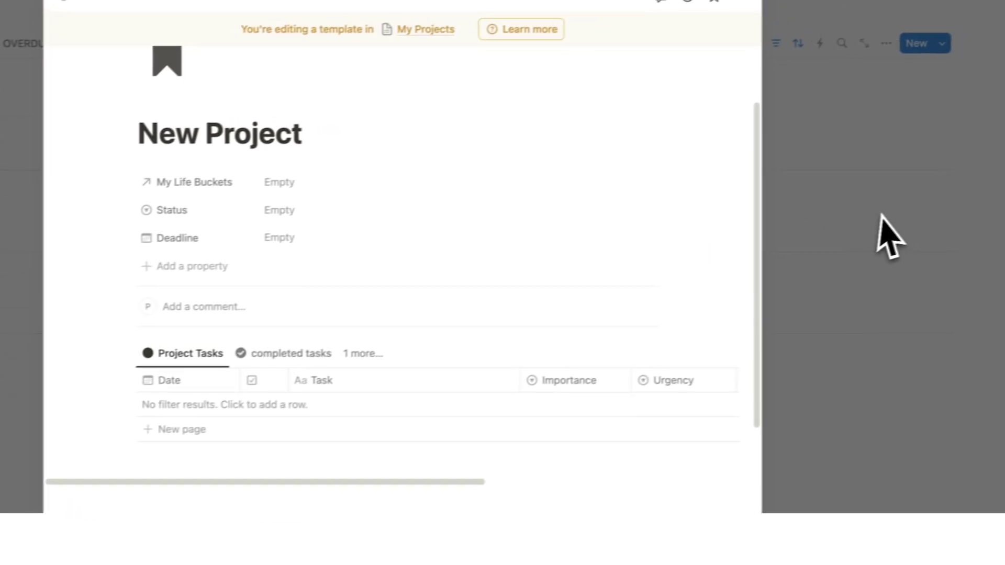
Create a new project from the New Project template titled 'Setup Etsy Store'.
left_click(885, 236)
left_click(177, 192)
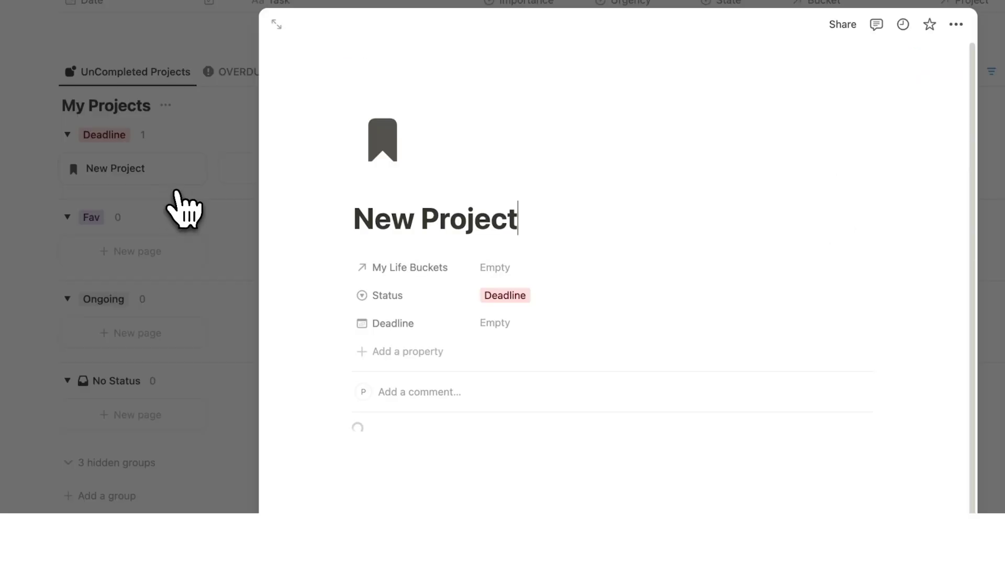
key("ctrl+a")
type("Set")
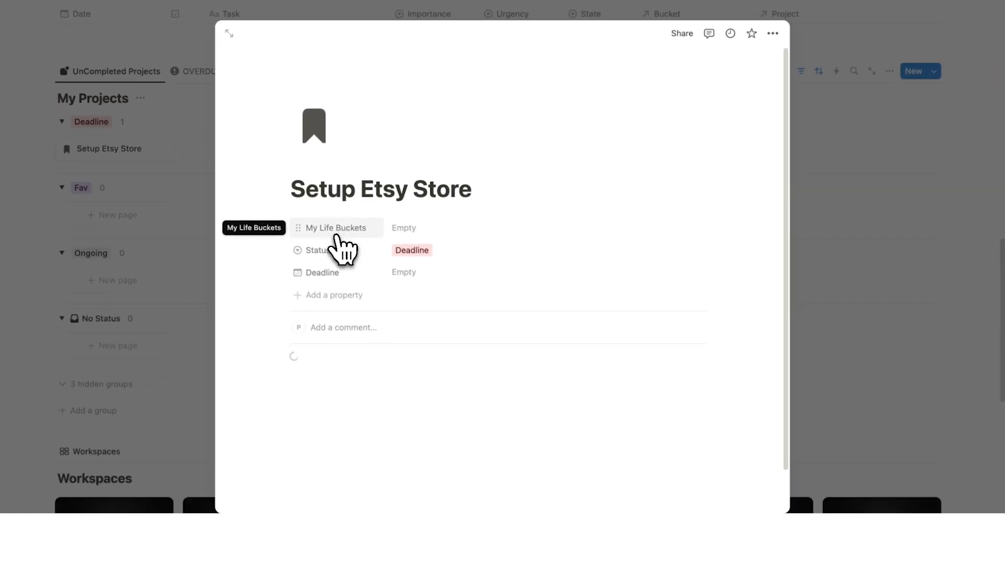
Link the project to the Side Hustle bucket and set its deadline to November 29, 2024.
left_click(403, 229)
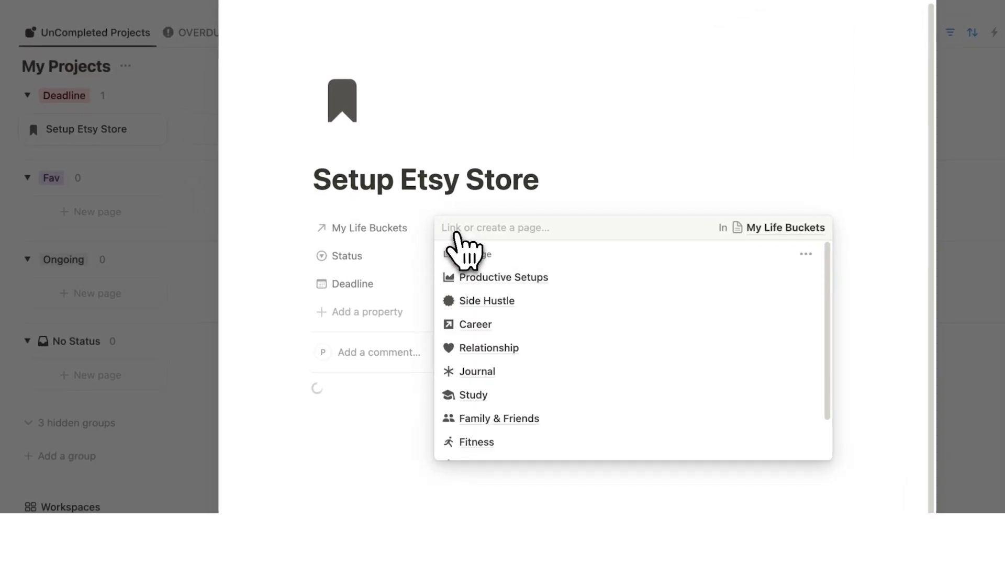
left_click(509, 301)
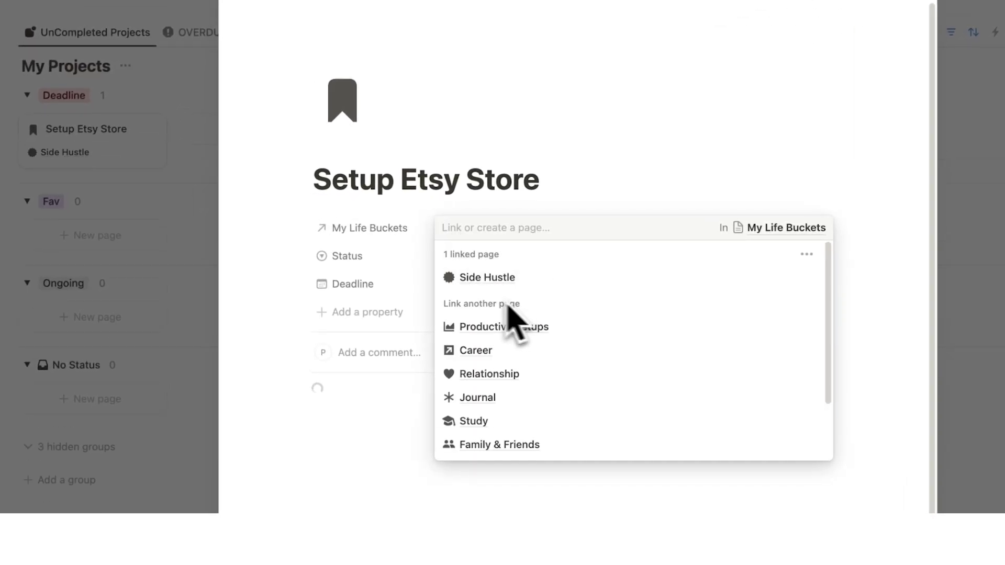
left_click(281, 210)
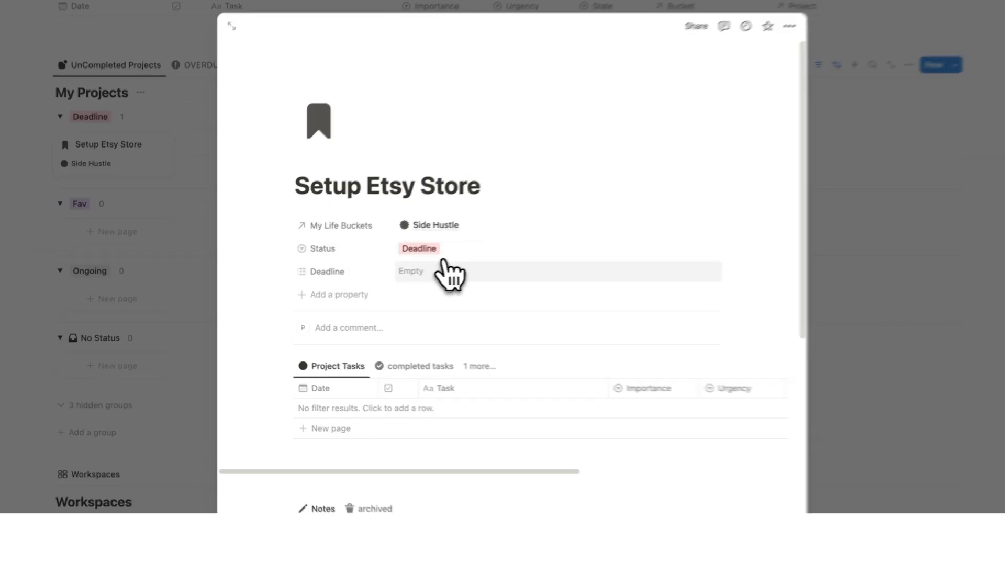
left_click(446, 267)
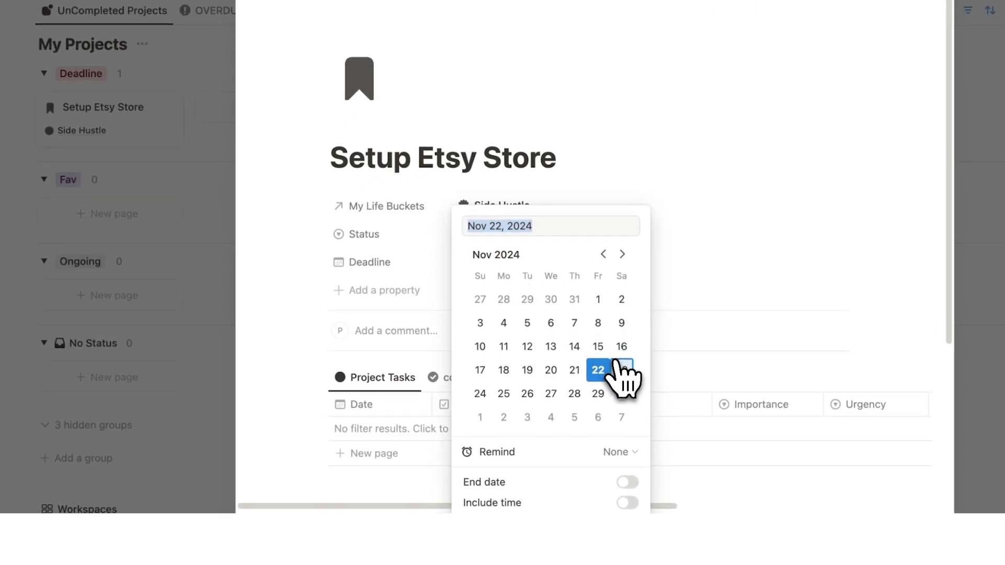
left_click(597, 394)
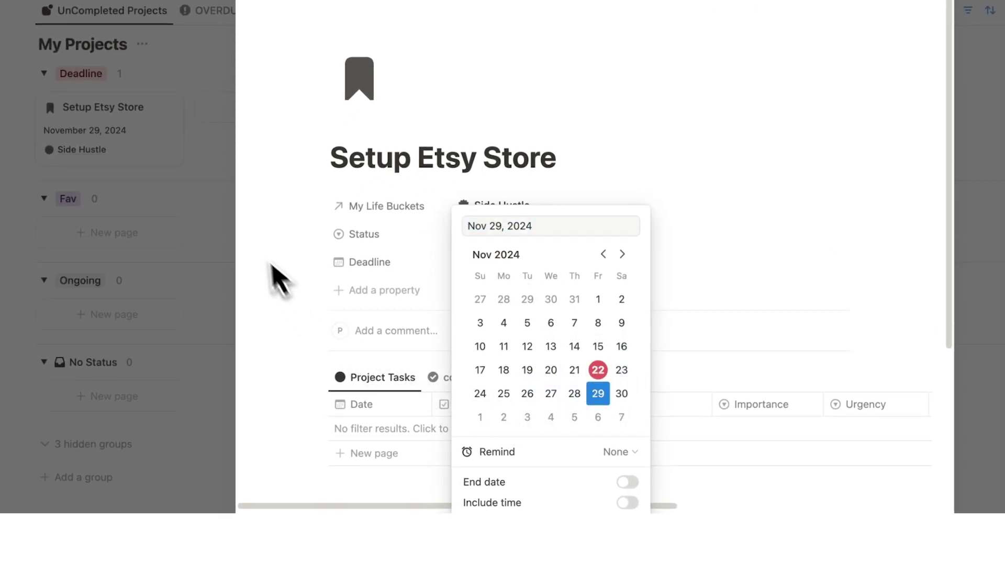
left_click(270, 262)
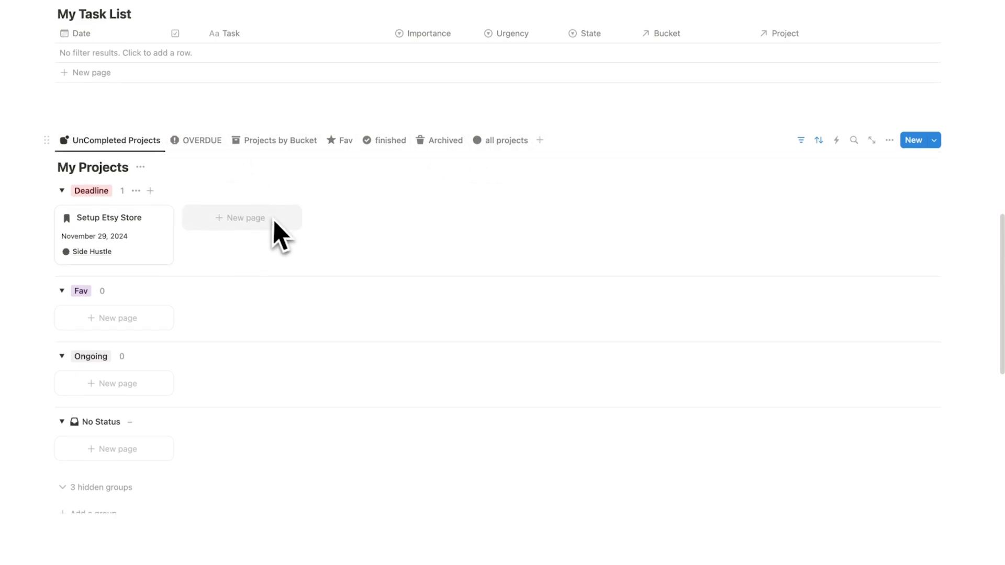
Scroll to the My Projects board showing the Setup Etsy Store card under Deadline.
scroll(262, 220, "down", 6)
scroll(335, 235, "down", 6)
scroll(570, 308, "up", 10)
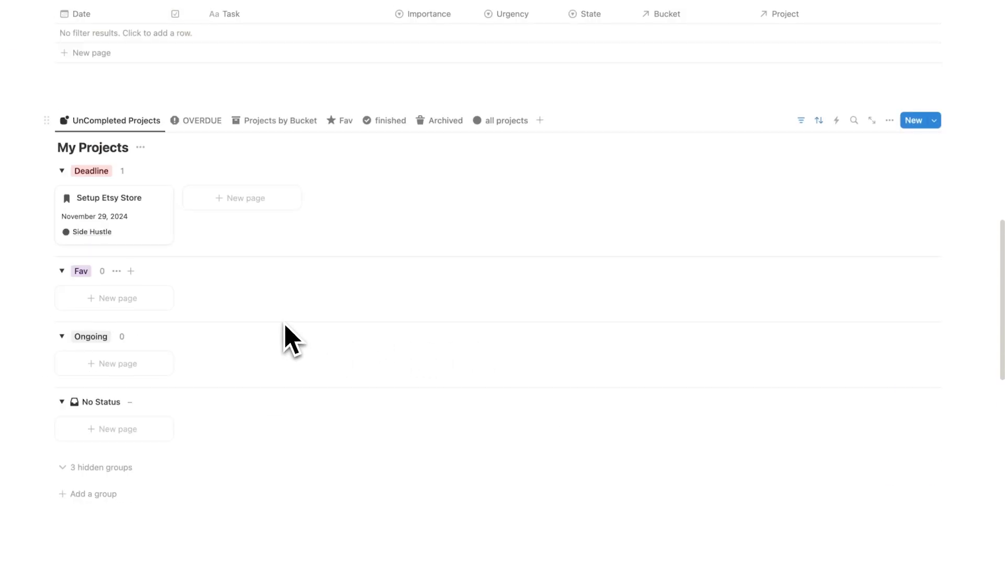
scroll(325, 306, "down", 1)
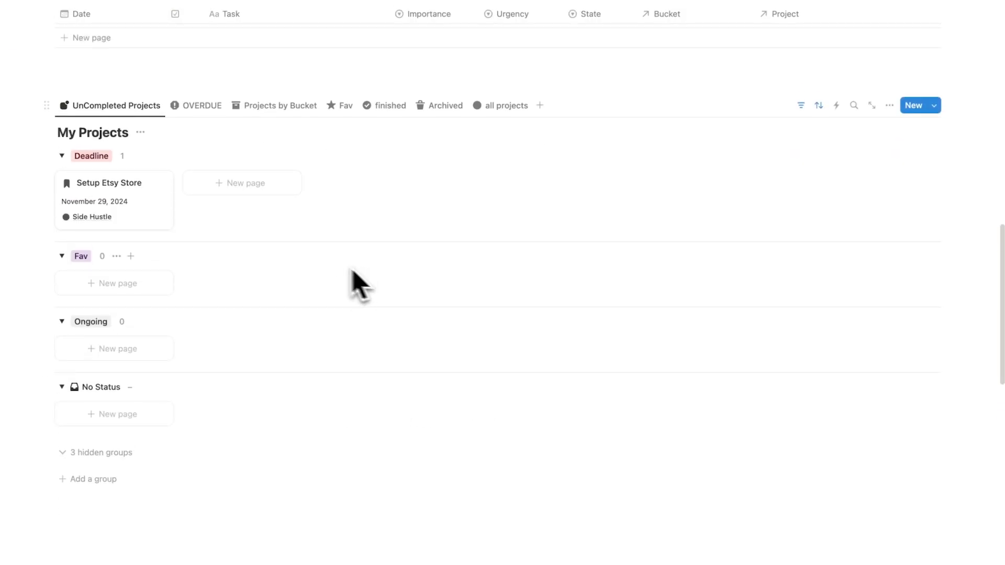
Add a task titled 'Create Etsy Banner' to the Setup Etsy Store project's tasks.
left_click(148, 220)
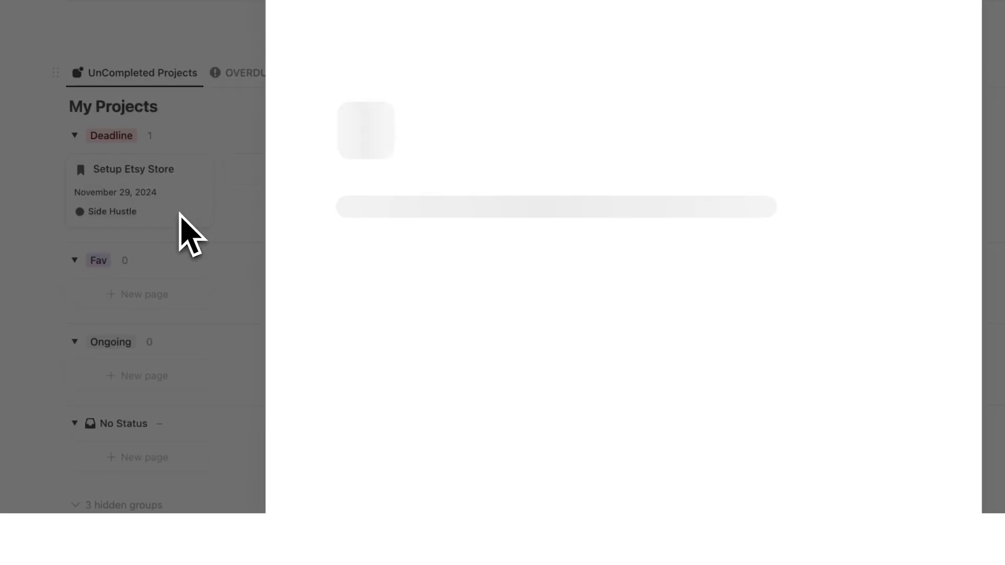
scroll(461, 281, "down", 4)
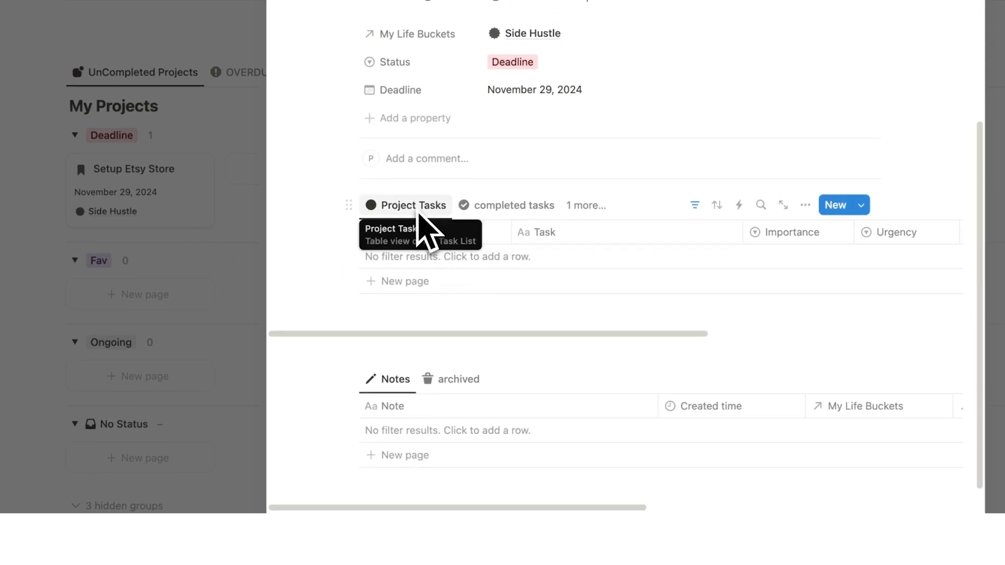
left_click(423, 290)
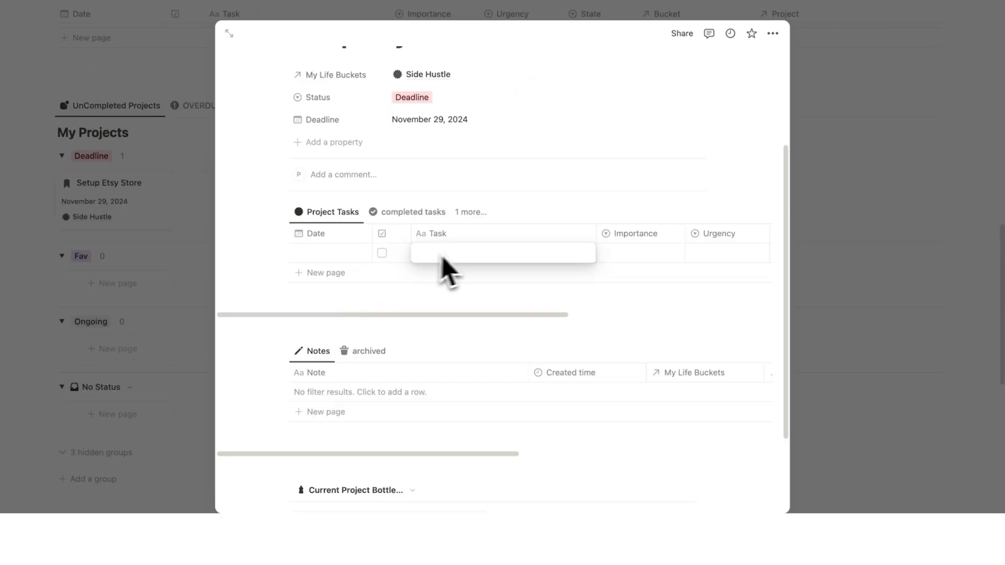
key("Escape")
scroll(314, 287, "up", 3)
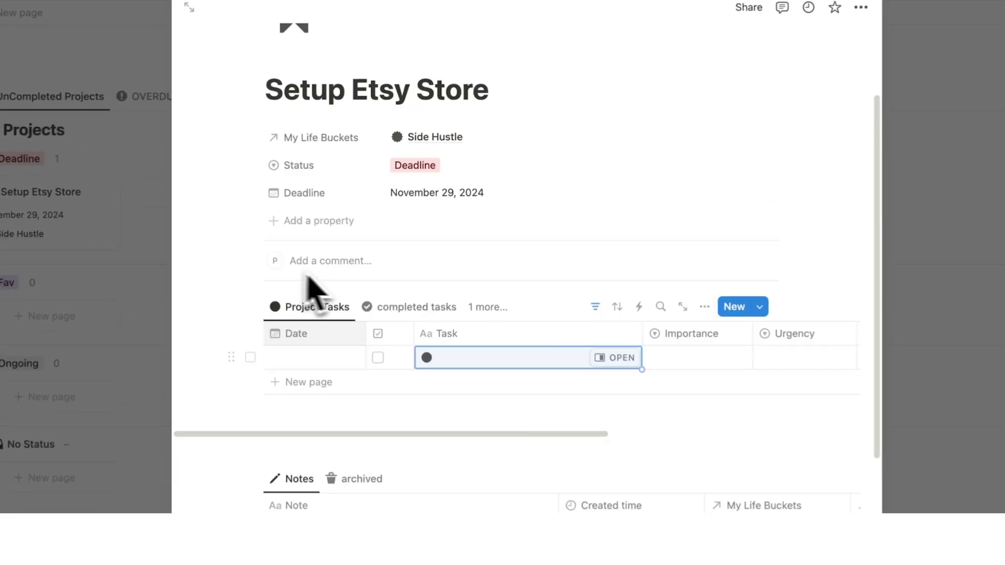
scroll(465, 243, "down", 5)
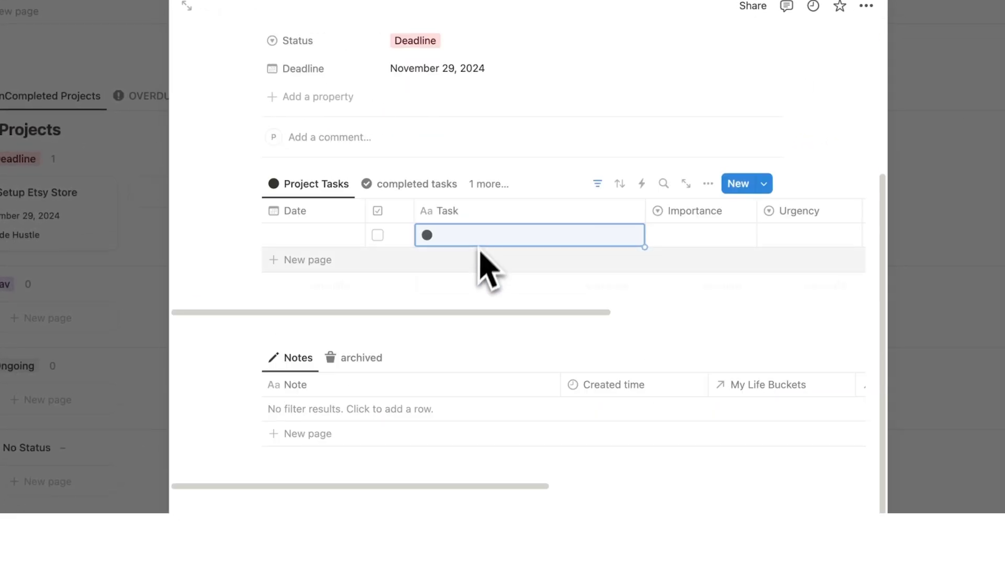
left_click(471, 237)
type("Create Etsy Banner")
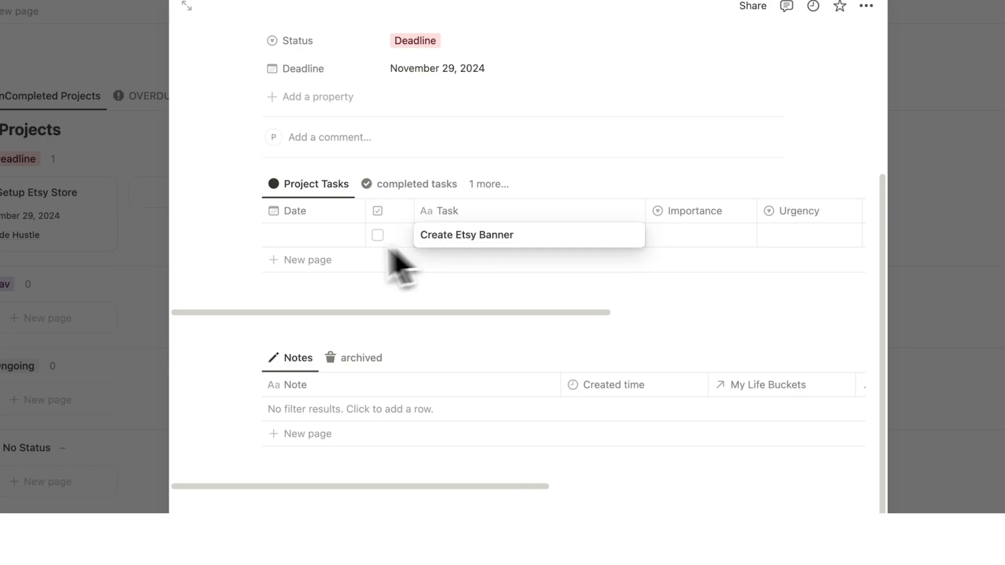
key("Escape")
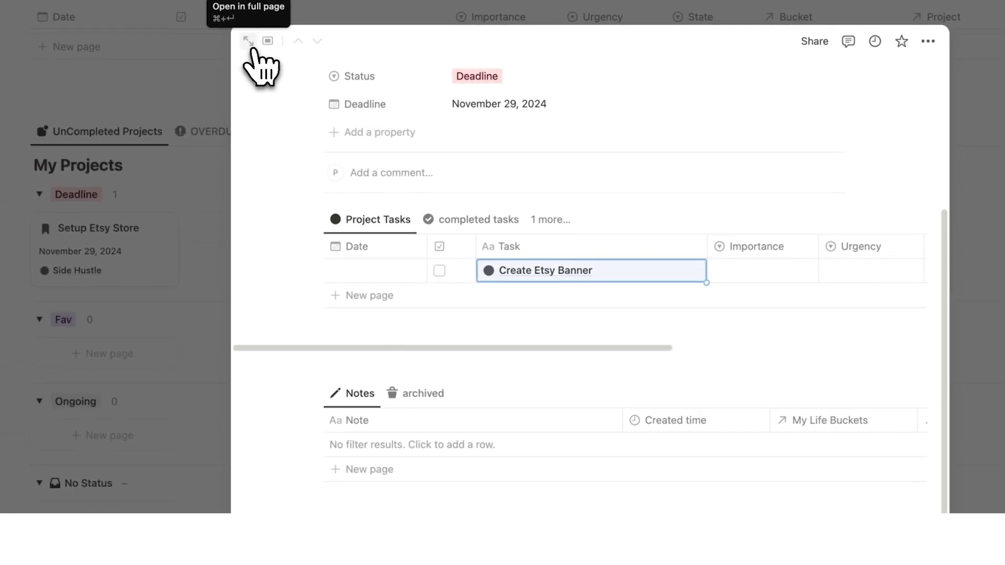
Set Create Etsy Banner to Not Important, Not Urgent, Easy, linked to the Side Hustle bucket.
left_click(186, 6)
left_click(341, 233)
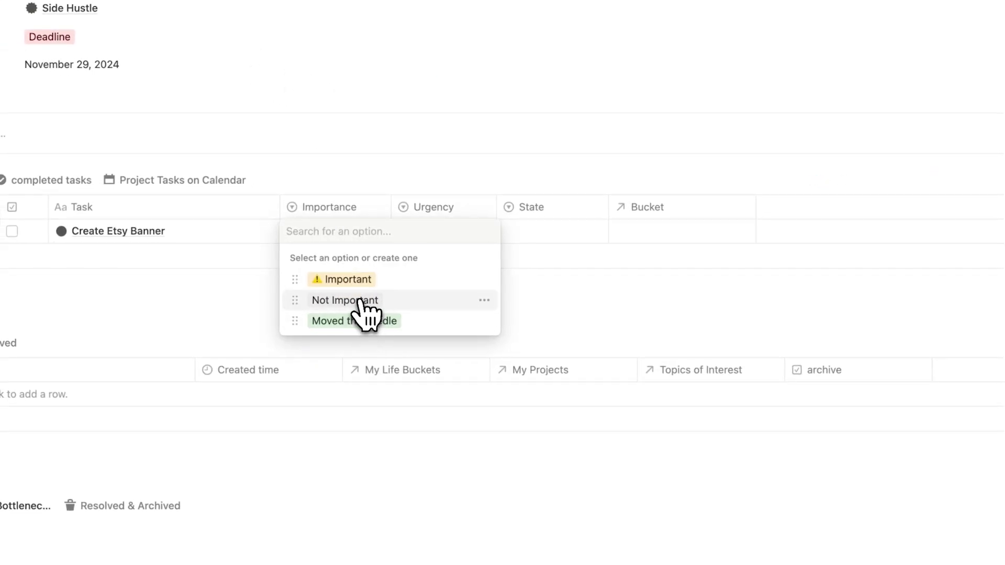
left_click(335, 301)
left_click(434, 233)
left_click(456, 300)
left_click(539, 233)
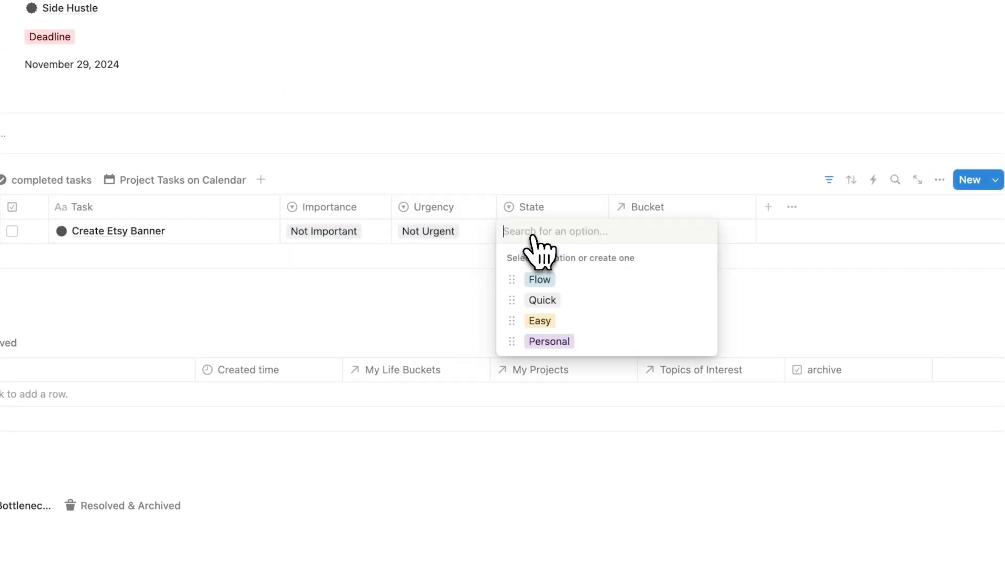
left_click(545, 321)
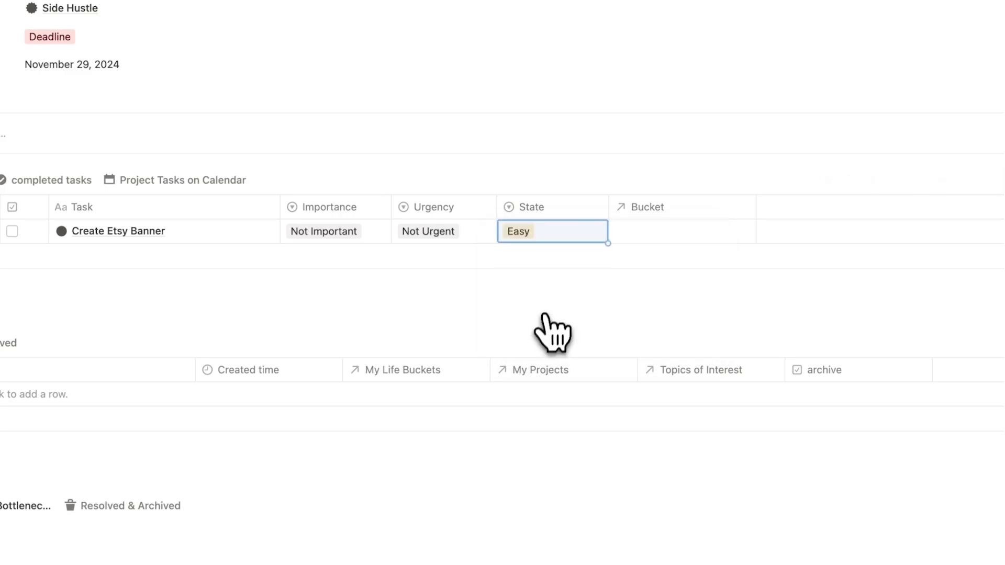
left_click(665, 233)
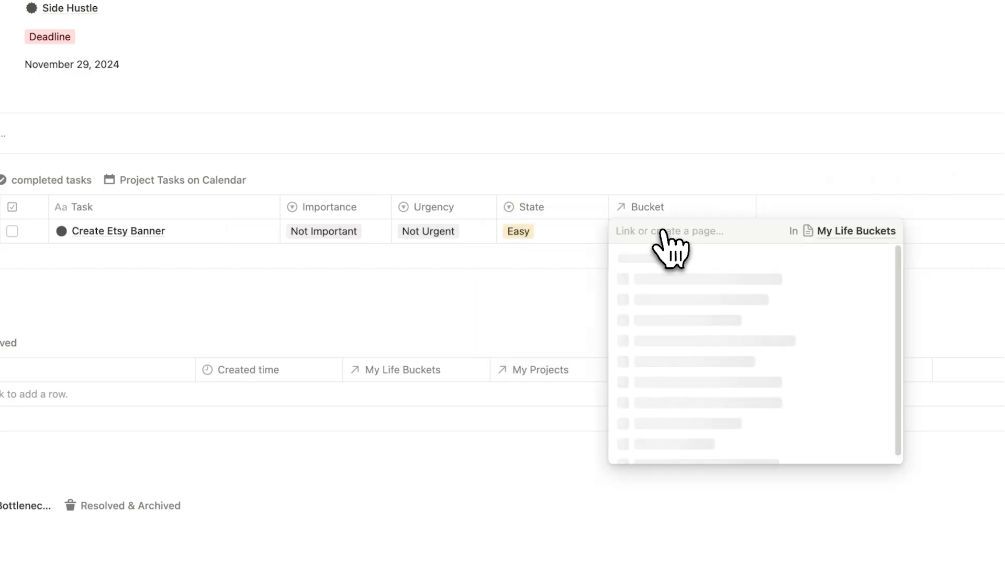
left_click(688, 306)
key("Escape")
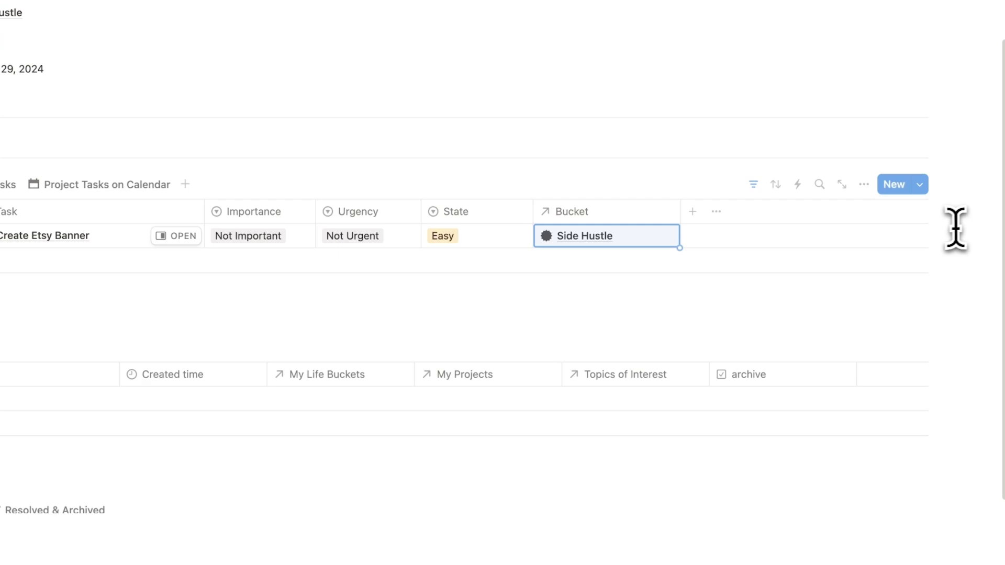
Add two task rows titled 'Task 2' and 'Task 3' to the project.
left_click(136, 259)
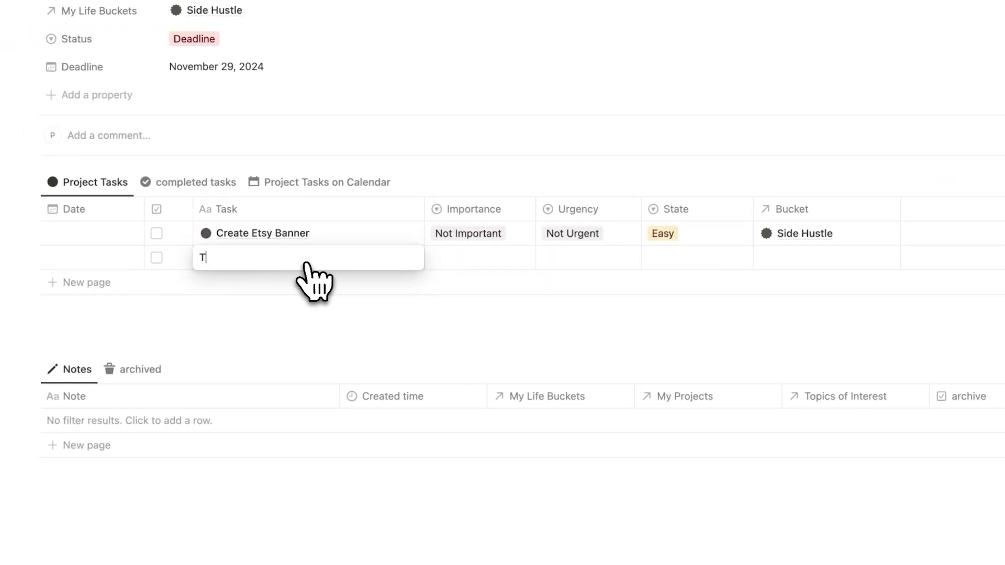
type("2")
key("Return")
left_click(200, 283)
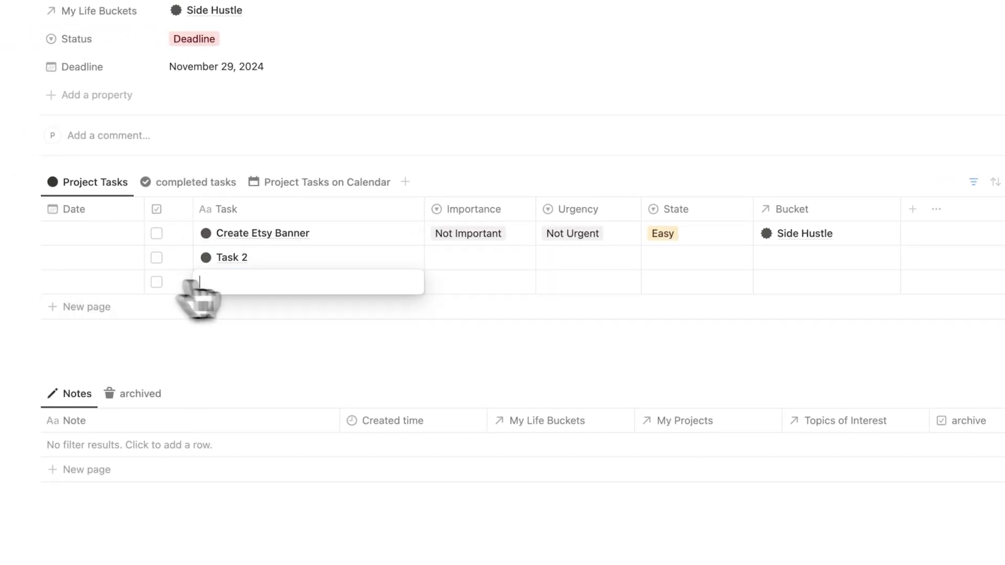
type("Task 3")
key("Return")
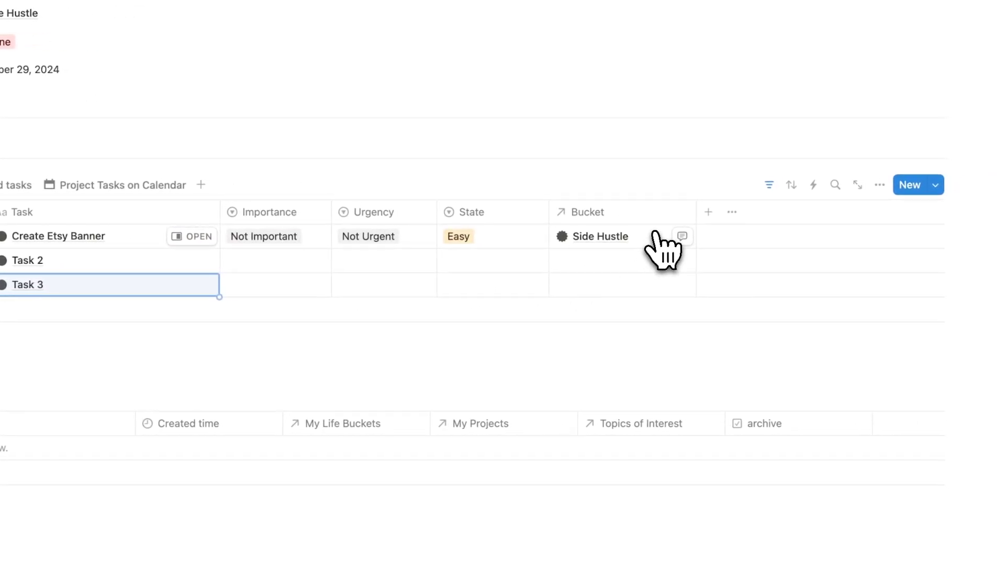
Fill the Side Hustle bucket and Not Important down into Task 2 and Task 3.
left_click(660, 248)
key("Escape")
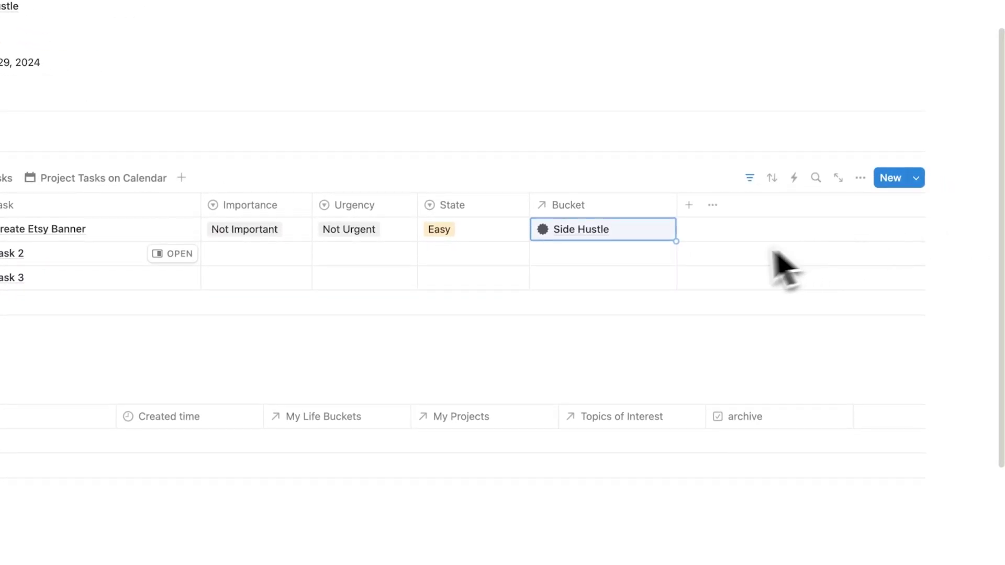
left_click_drag(676, 241, 707, 325)
left_click(939, 262)
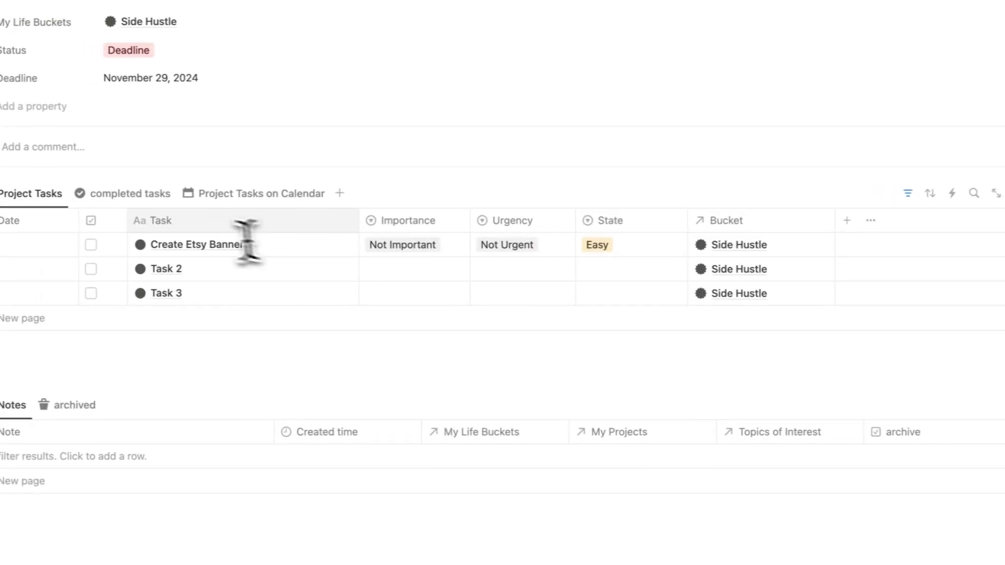
left_click(238, 231)
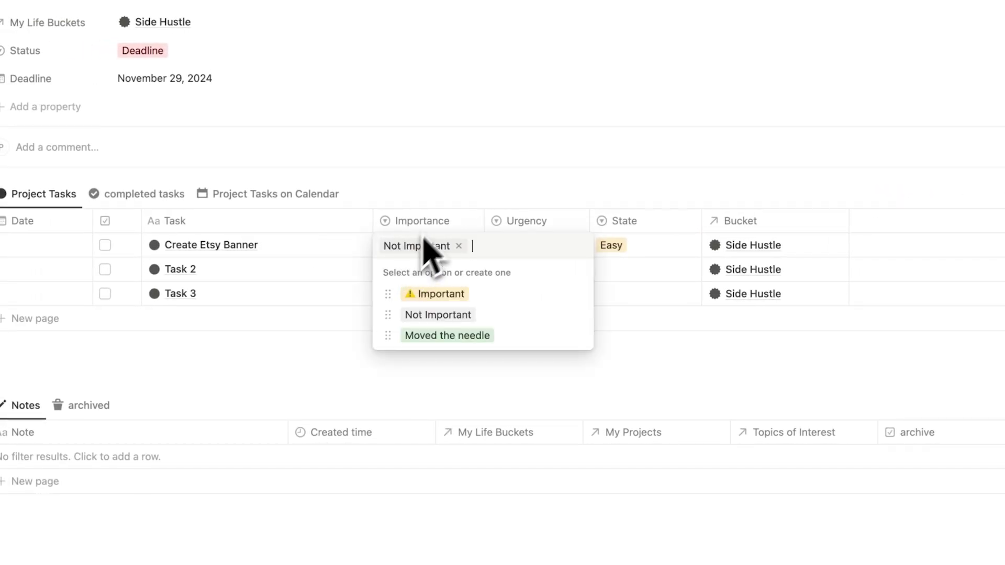
key("Escape")
left_click_drag(489, 262, 489, 309)
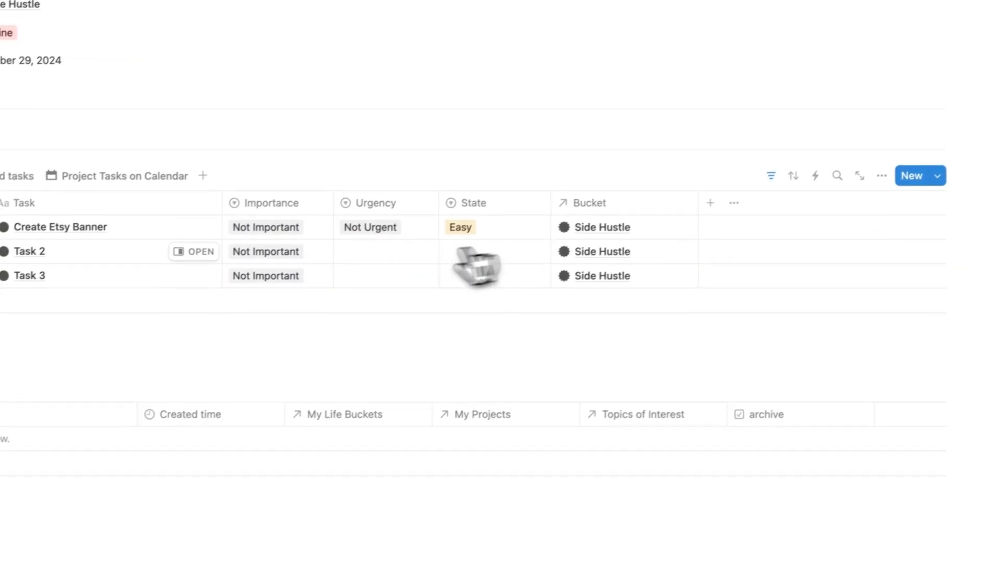
Set Task 2 to Urgent with Flow state and Task 3 to Habit with Quick state.
left_click(377, 261)
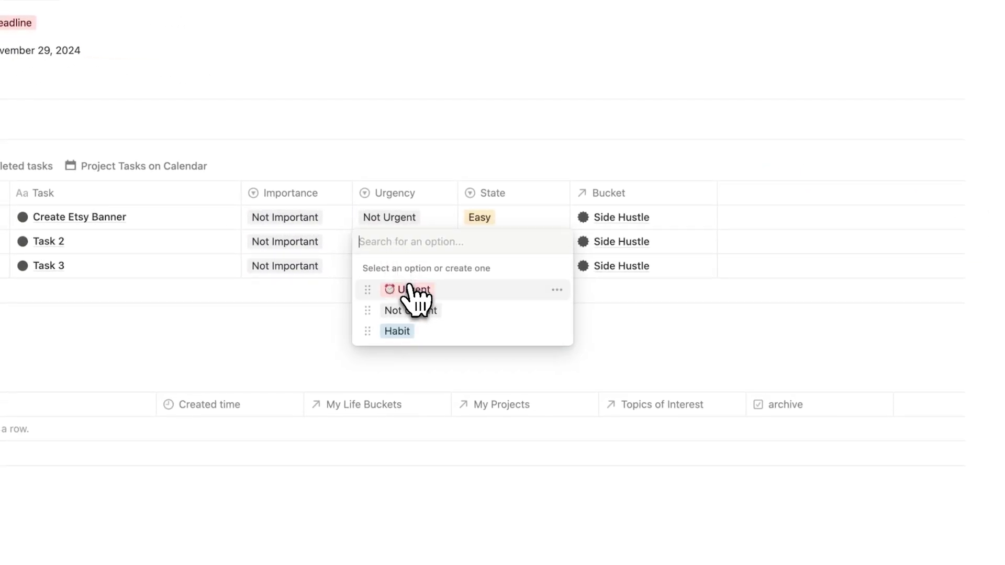
left_click(411, 290)
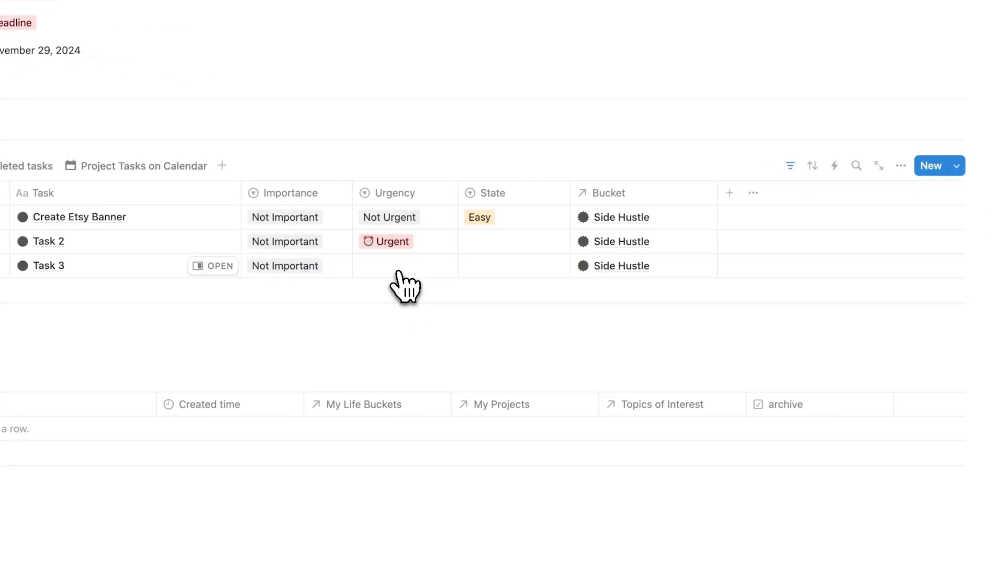
left_click(402, 270)
left_click(403, 354)
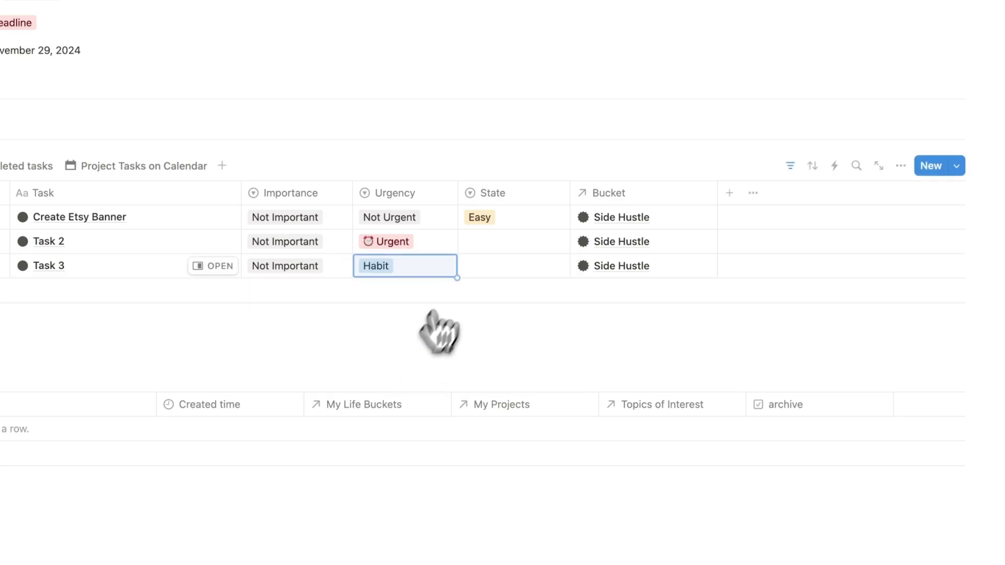
left_click(482, 247)
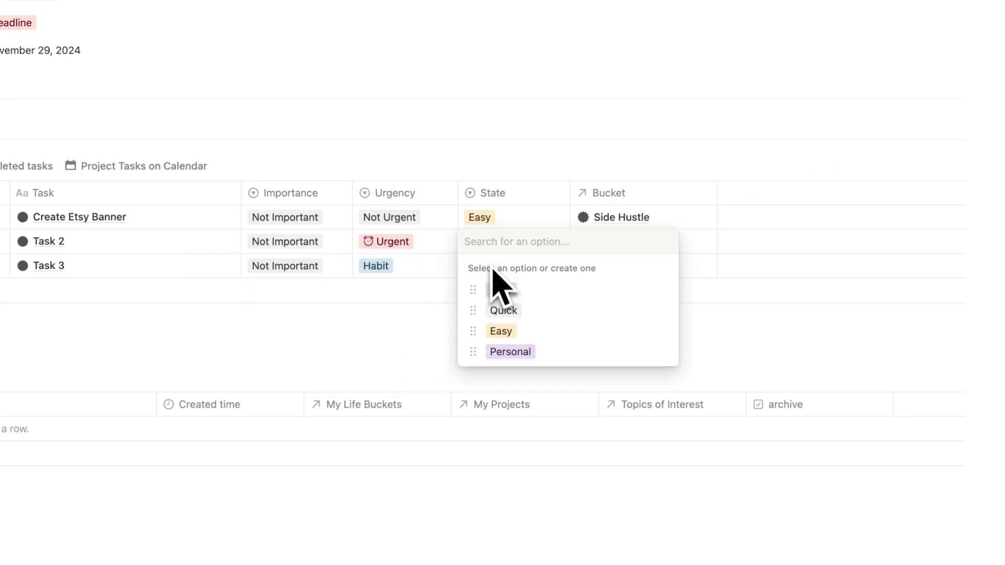
left_click(500, 290)
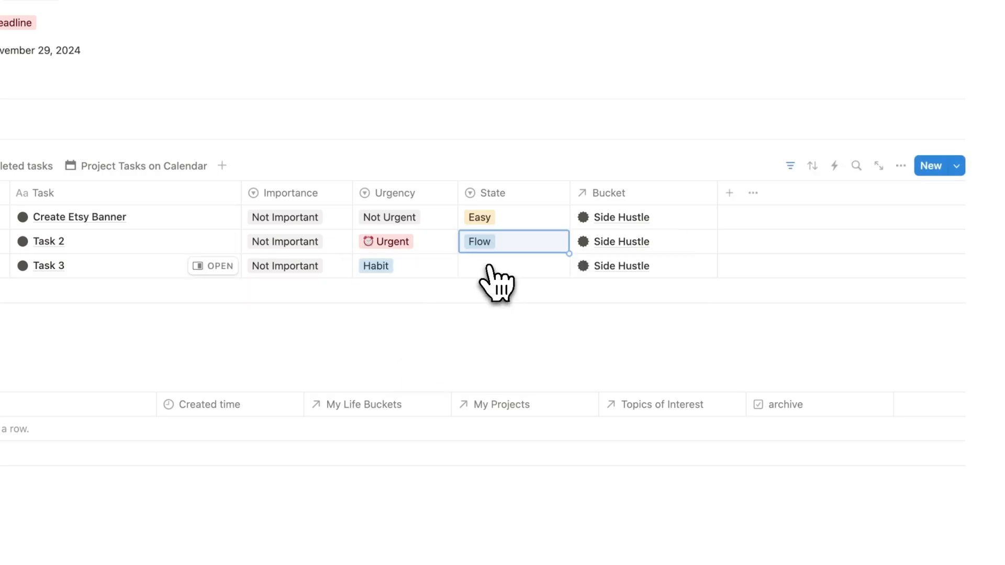
left_click(490, 265)
left_click(504, 335)
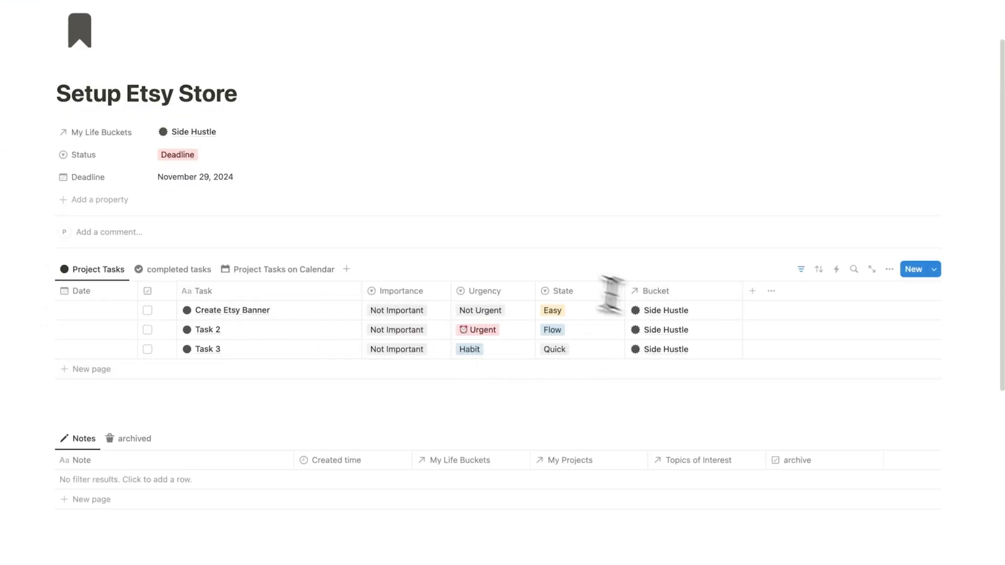
left_click_drag(57, 97, 256, 108)
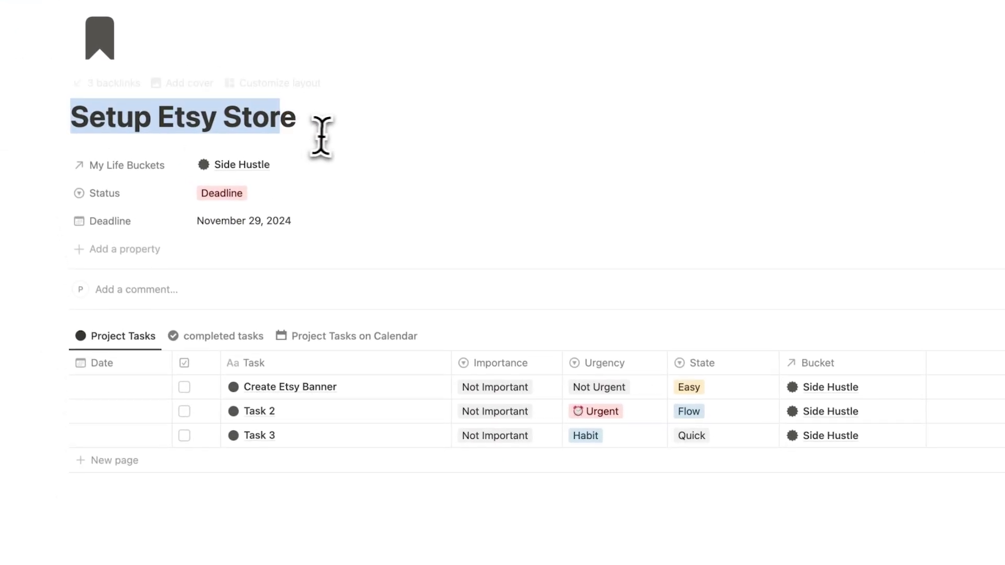
Return to the board and add 'Task 4' to My Task List, marked Urgent.
left_click(330, 131)
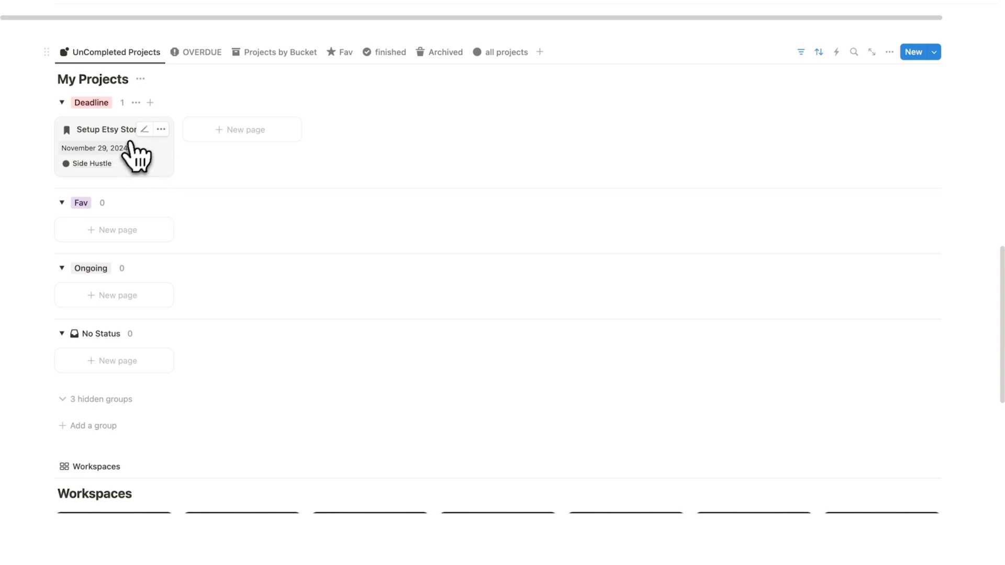
scroll(152, 184, "up", 5)
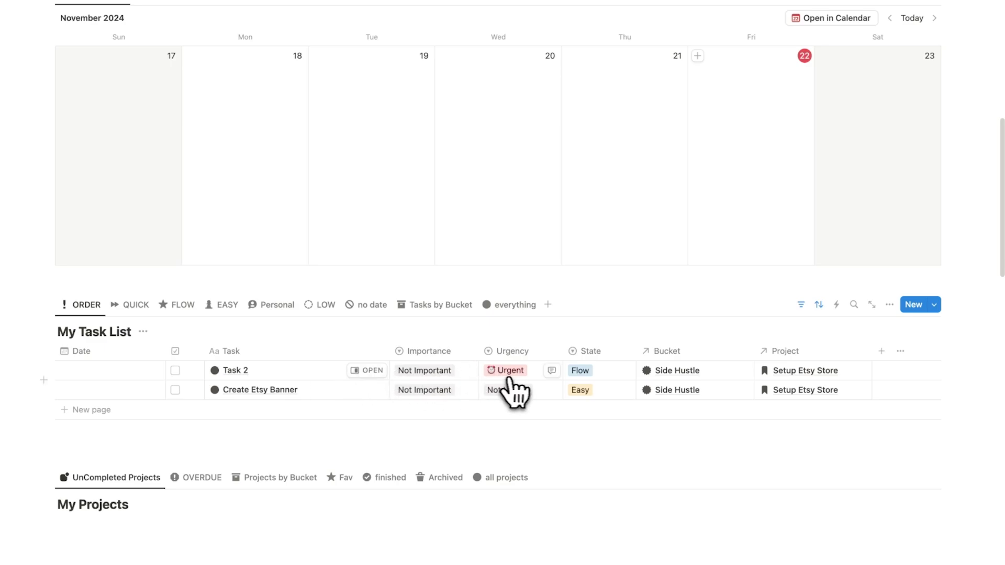
left_click(104, 410)
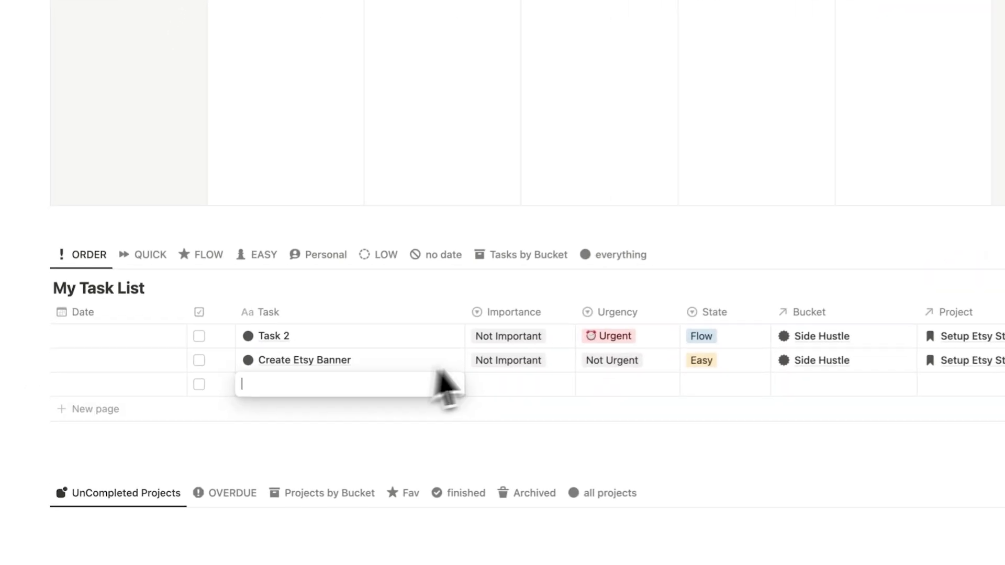
scroll(398, 366, "down", 7)
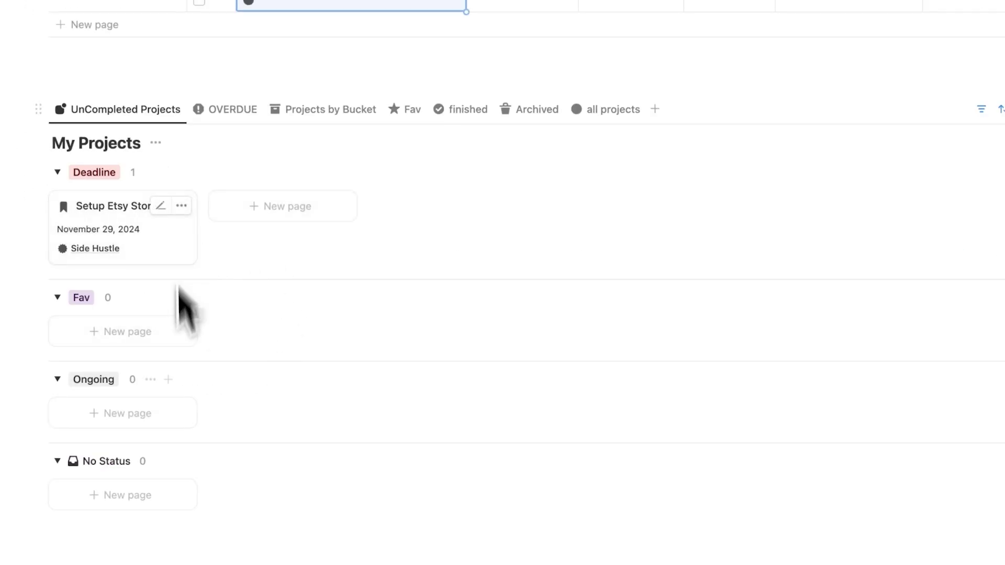
scroll(186, 320, "up", 5)
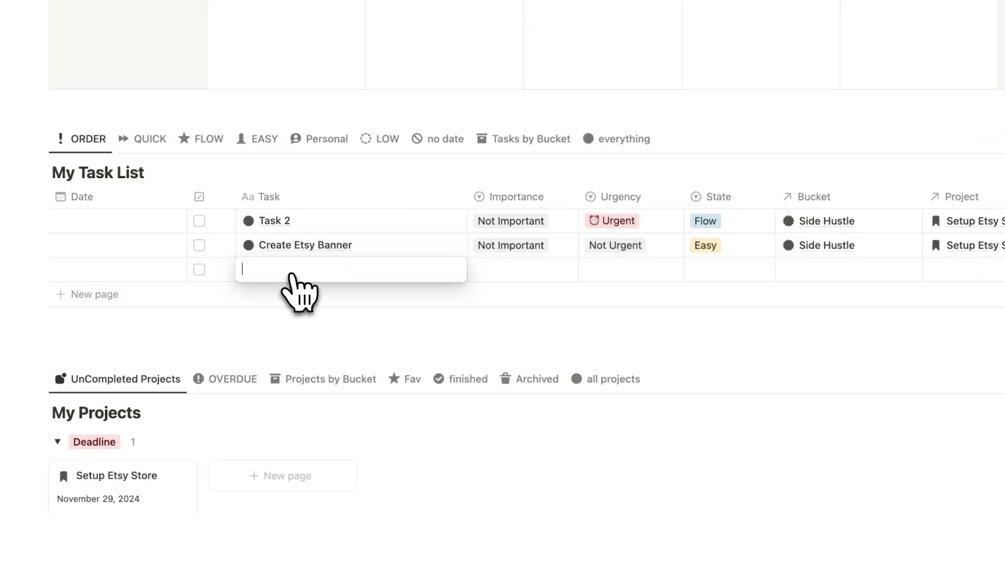
type("4")
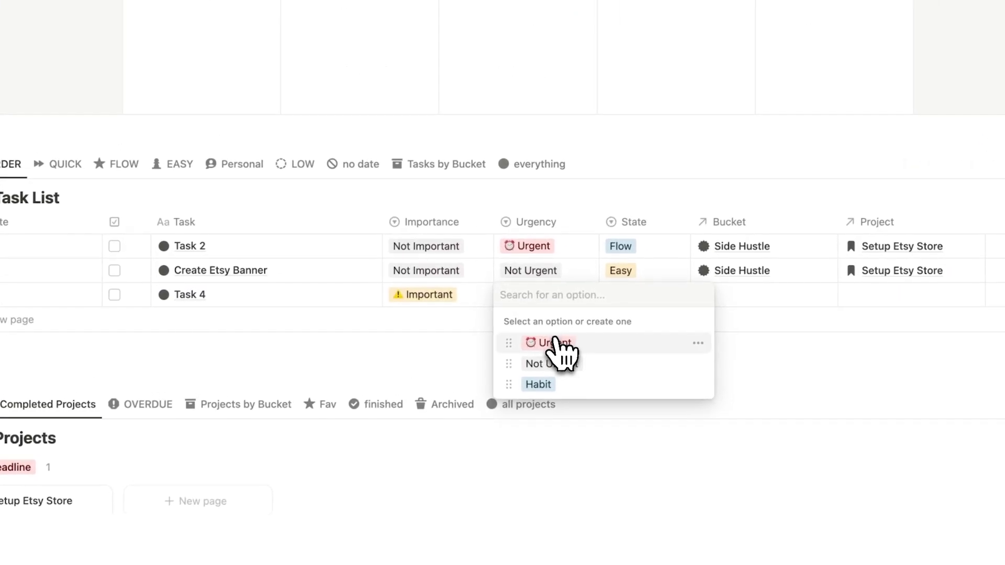
left_click(545, 340)
left_click(560, 356)
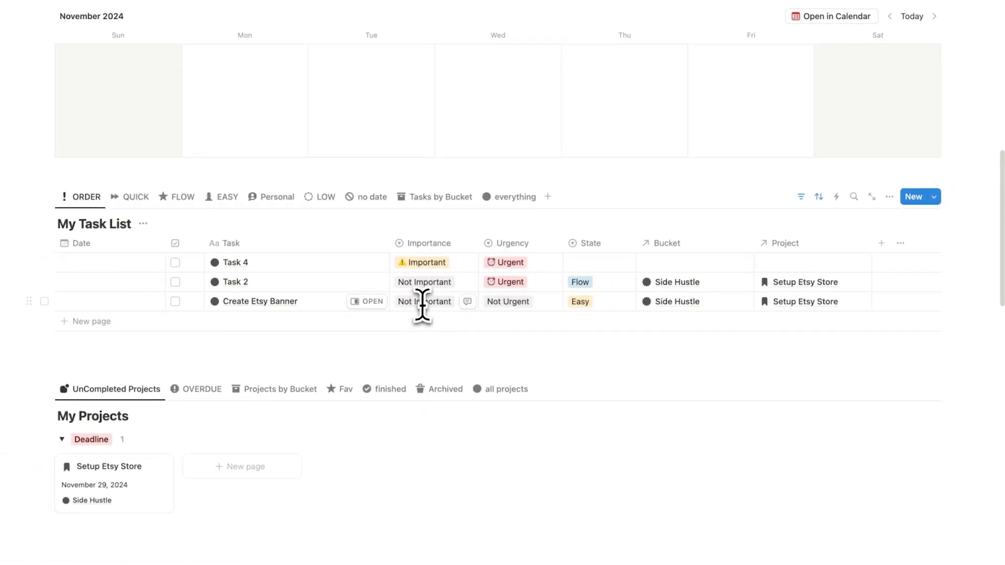
Scroll down the Headquarters page to the Workspaces and My Life Buckets sections.
scroll(520, 308, "up", 4)
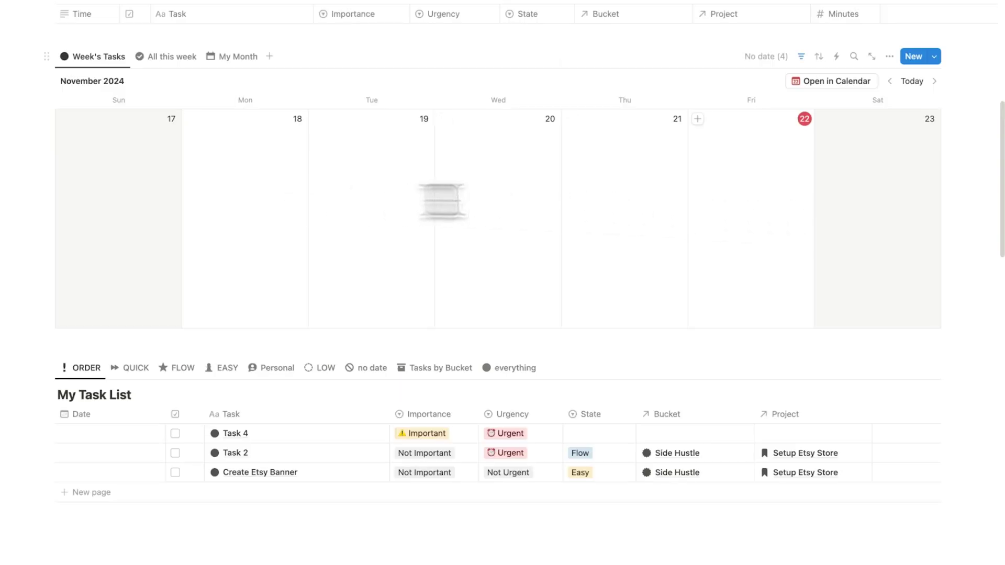
scroll(881, 202, "down", 3)
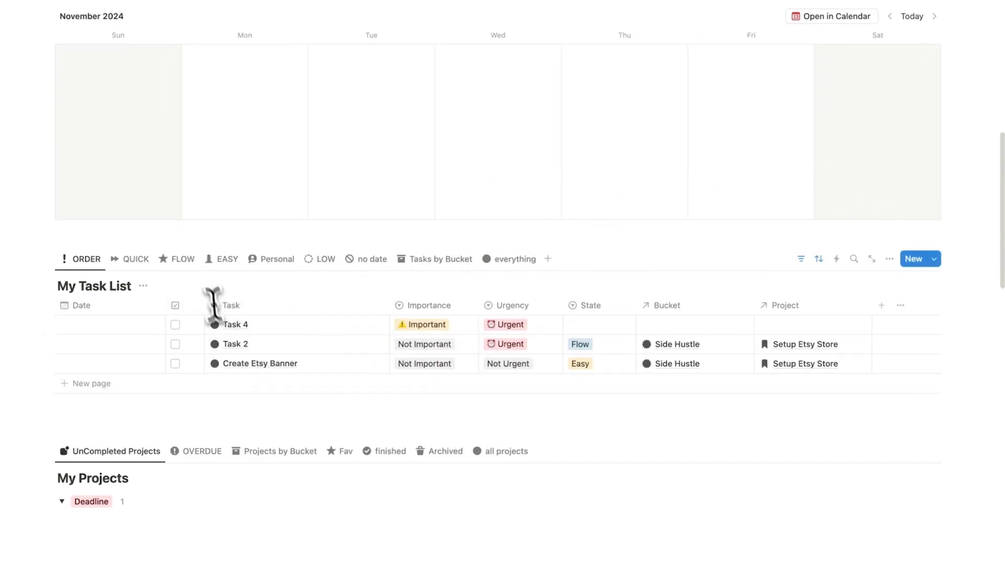
scroll(209, 282, "down", 3)
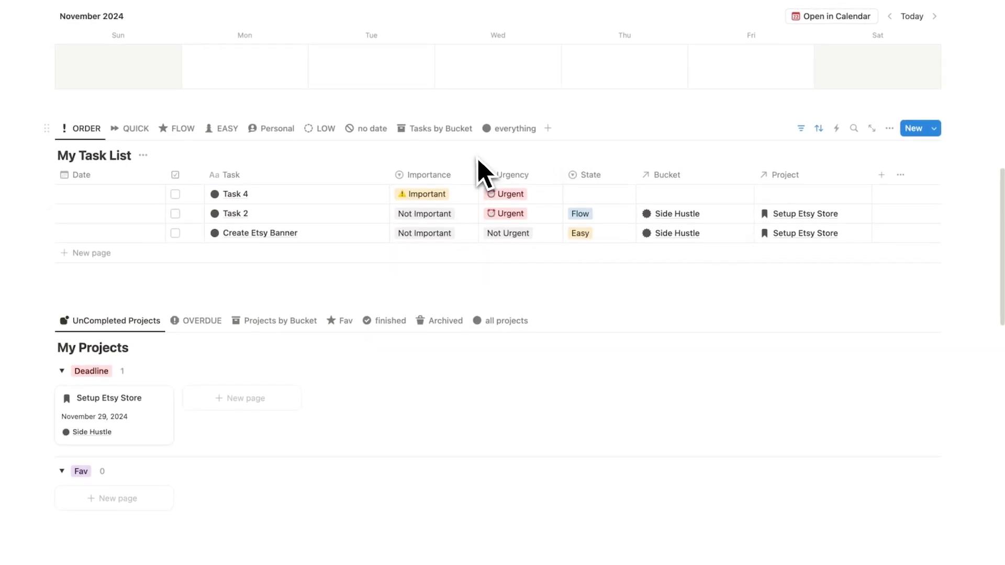
scroll(474, 170, "down", 8)
scroll(475, 175, "down", 8)
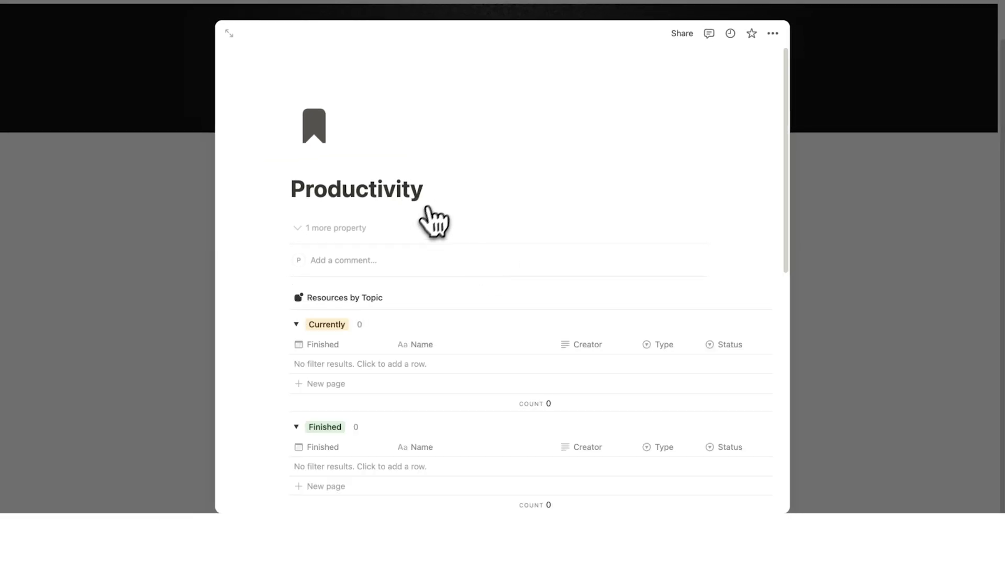
Scroll the Productivity topic page past its empty resource groups to Quick Notes by Topic.
scroll(550, 238, "down", 5)
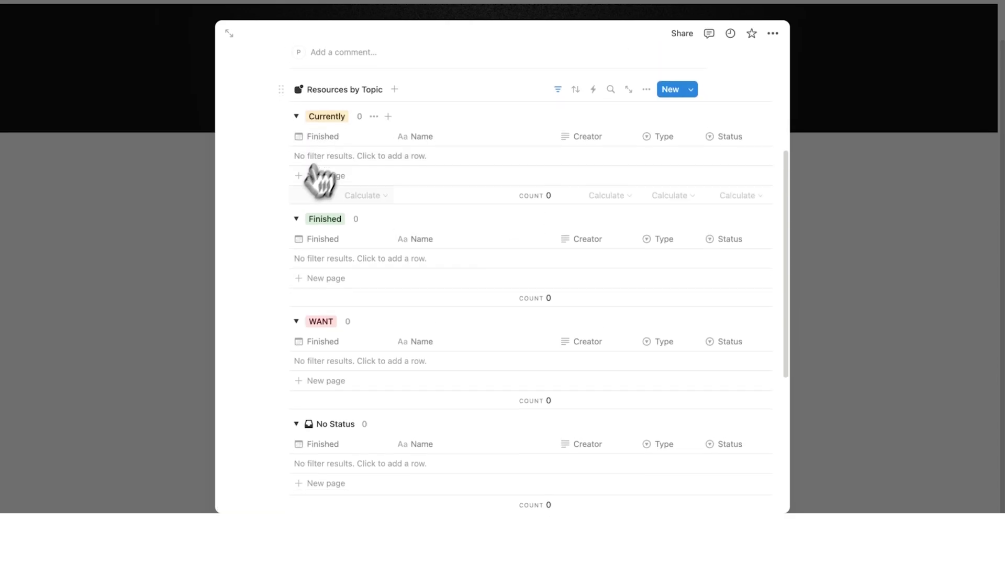
scroll(332, 284, "down", 5)
scroll(521, 309, "up", 9)
scroll(393, 314, "down", 10)
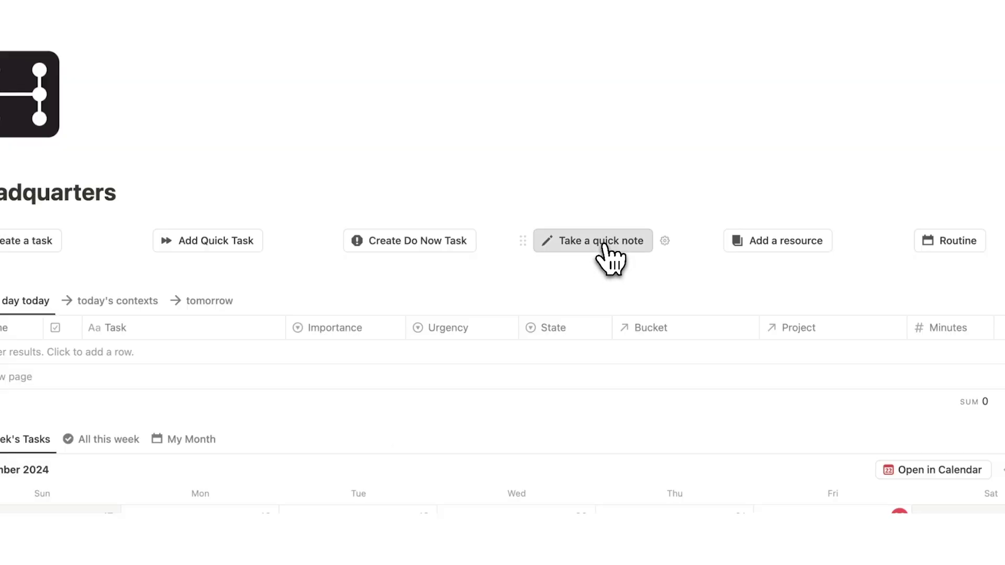
Create Note 1 linked to Side Hustle, Setup Etsy Store and the Productivity topic.
left_click(600, 246)
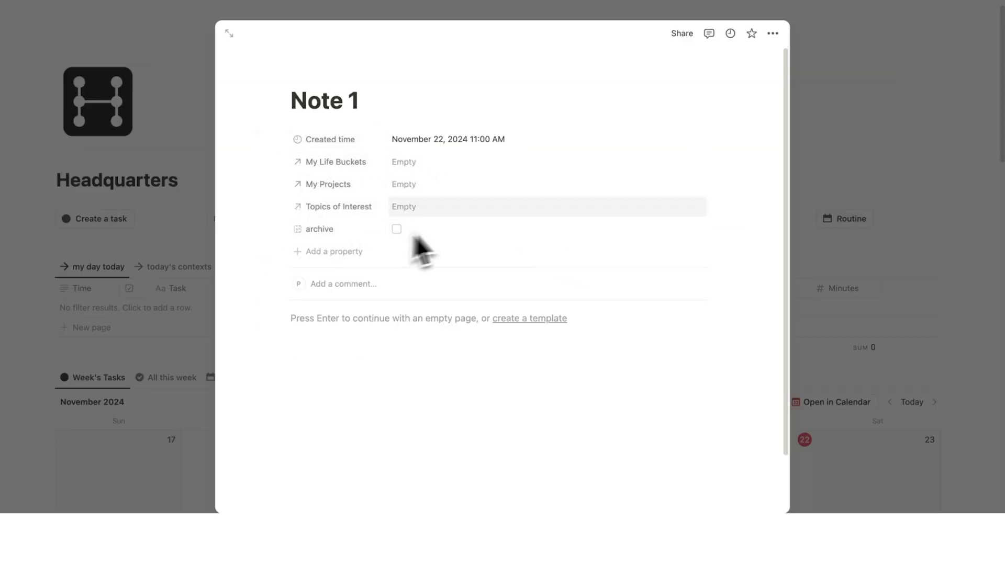
left_click(404, 162)
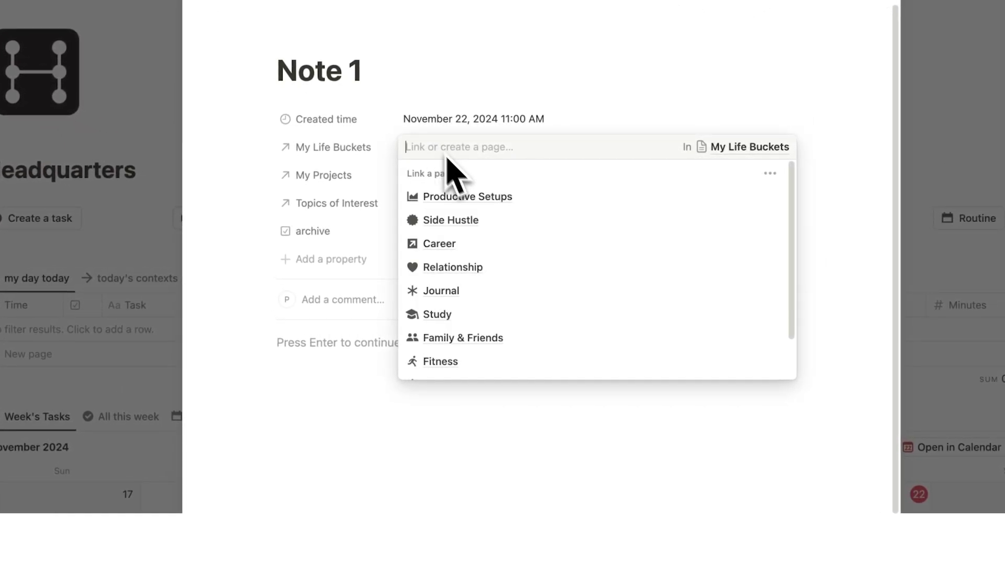
left_click(472, 221)
left_click(261, 201)
left_click(402, 181)
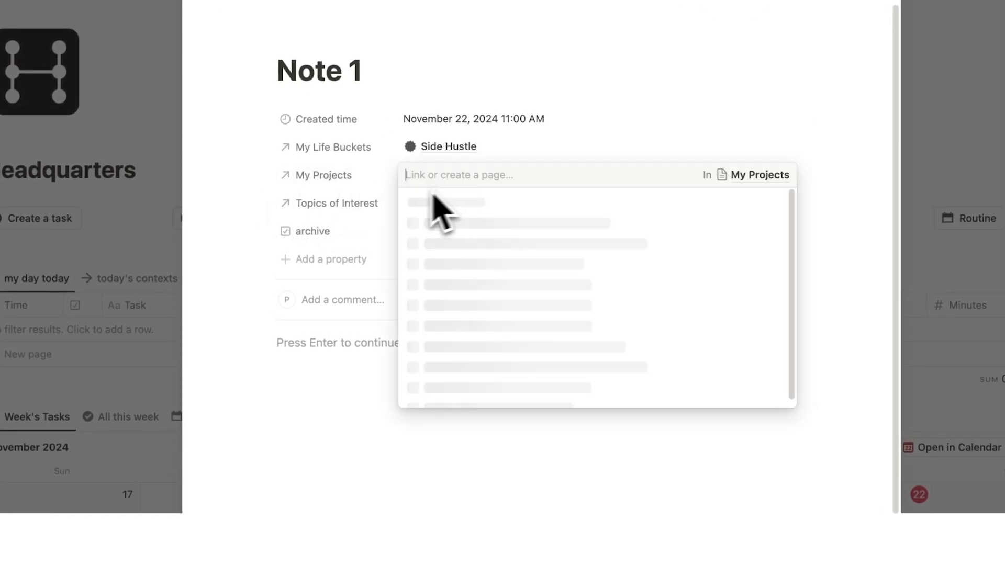
left_click(460, 225)
left_click(236, 202)
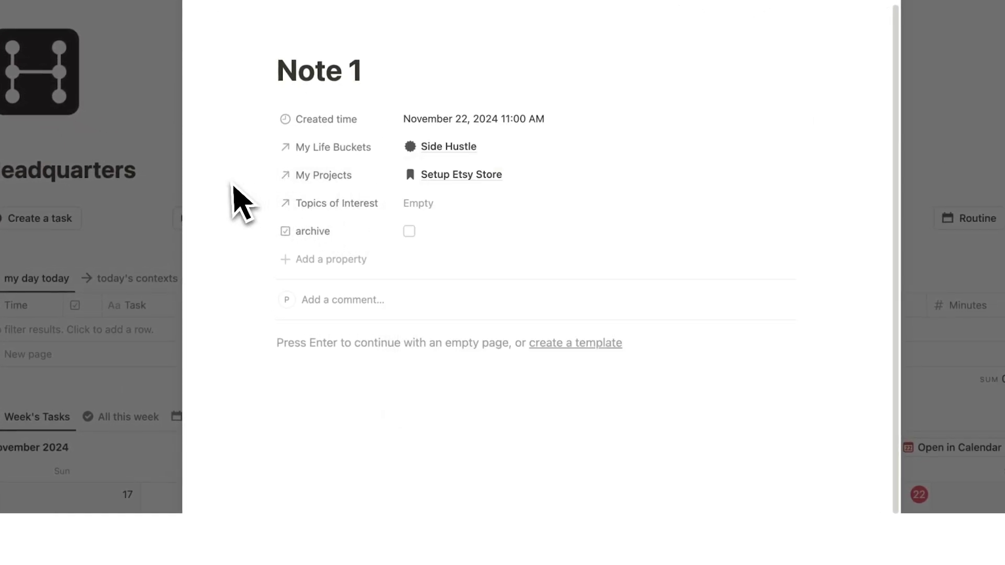
left_click(487, 215)
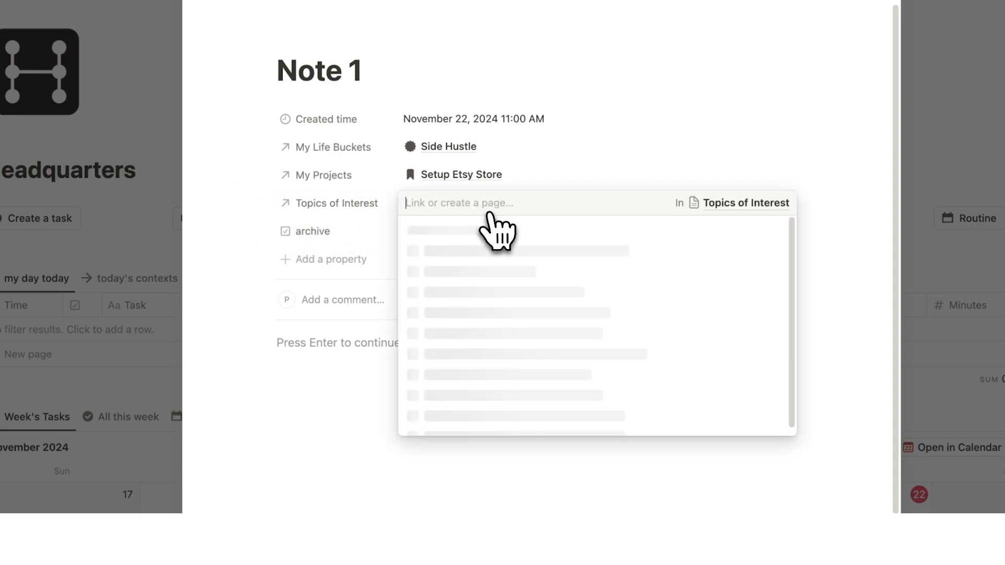
left_click(494, 252)
left_click(232, 197)
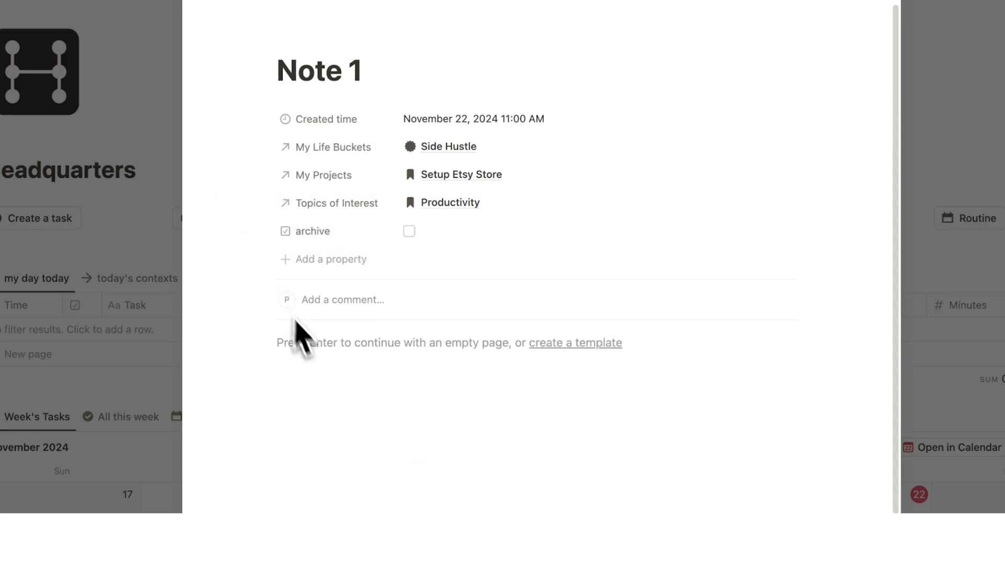
left_click(908, 161)
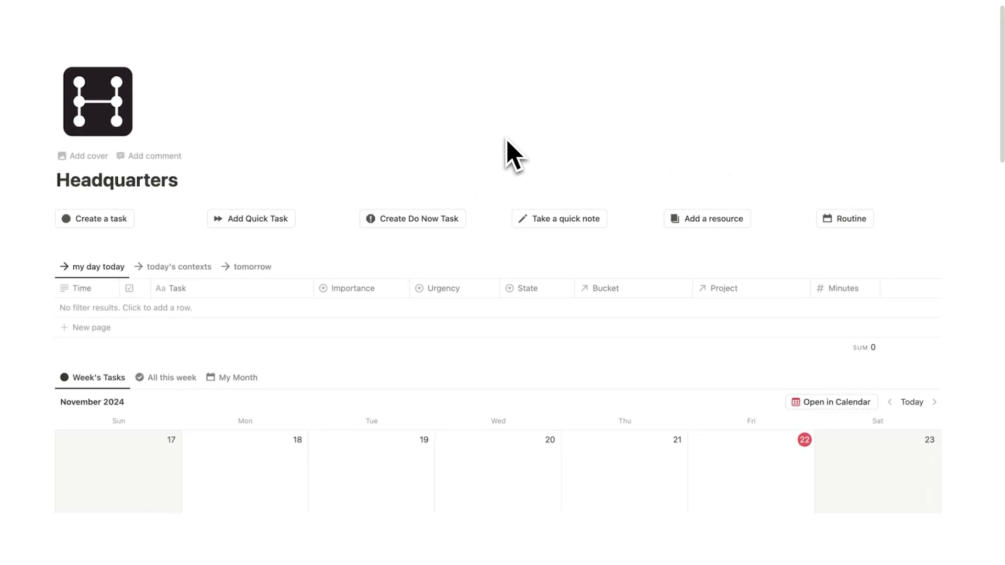
Glance at the Topics page, then show My Task List's templates, including Habit 1–3.
left_click(492, 327)
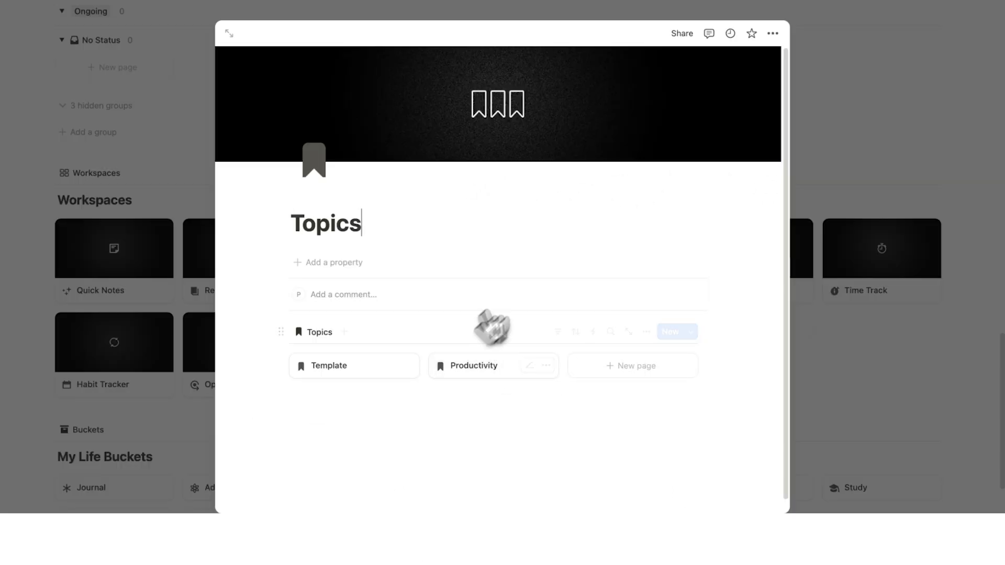
left_click(887, 232)
scroll(848, 330, "up", 15)
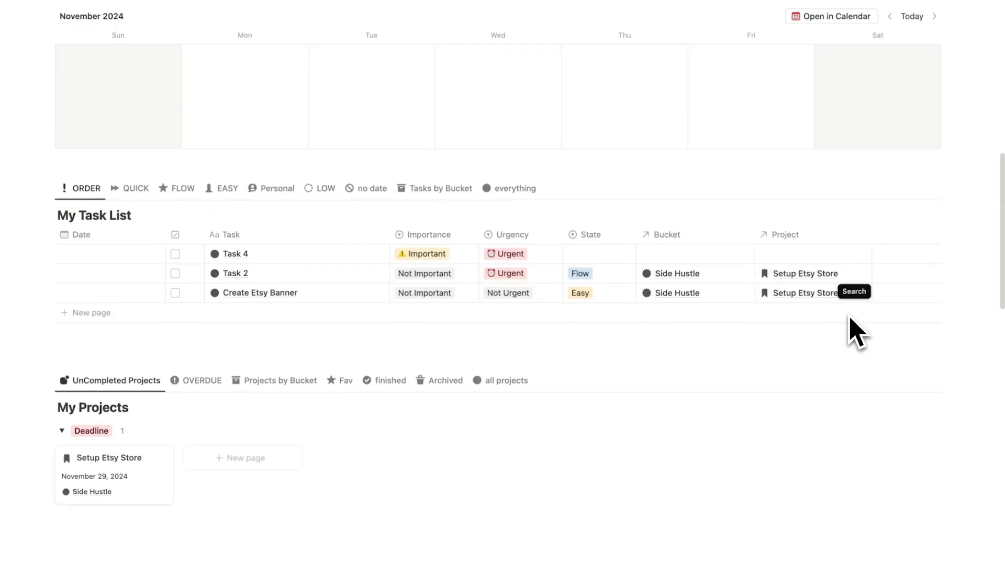
scroll(852, 331, "up", 10)
left_click(929, 300)
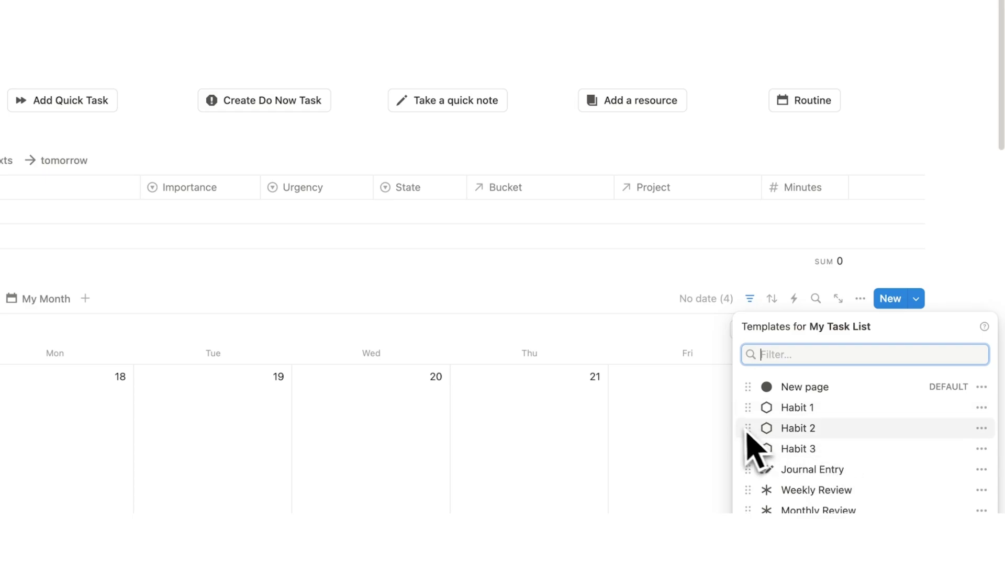
left_click(702, 439)
scroll(691, 424, "down", 5)
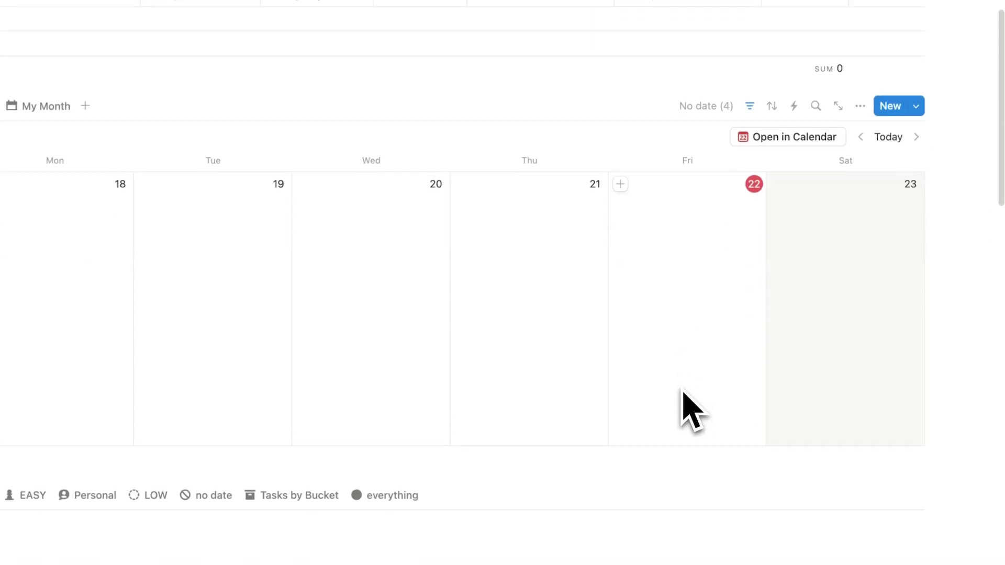
left_click(916, 105)
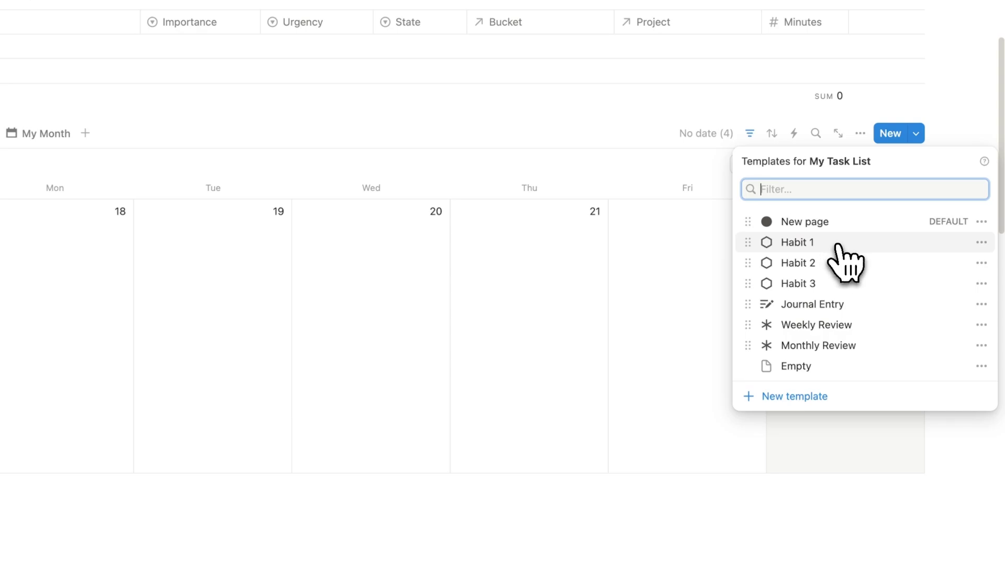
Rename the Habit 1 task template to Running.
left_click(976, 247)
left_click(948, 242)
key("ctrl+a")
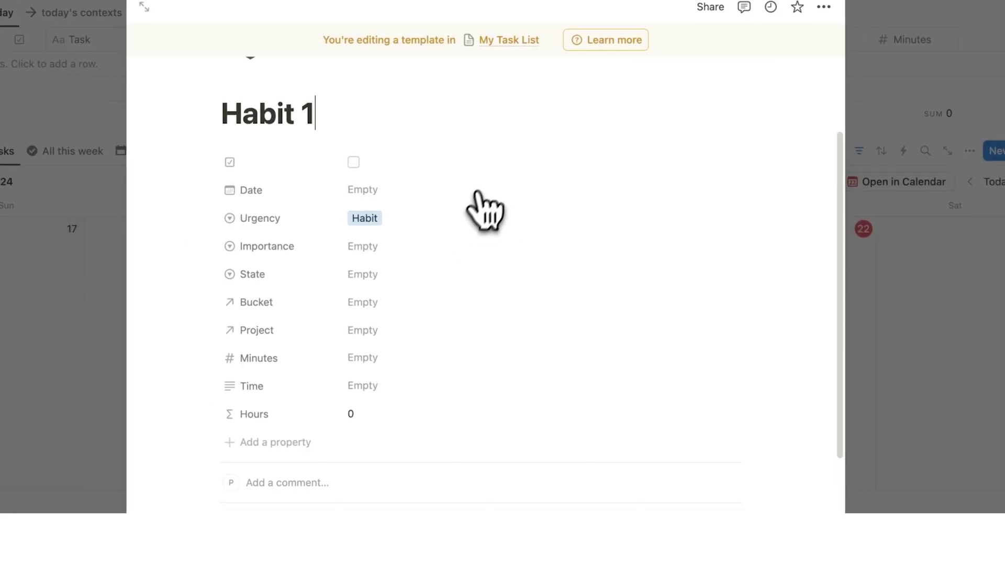
type("Running")
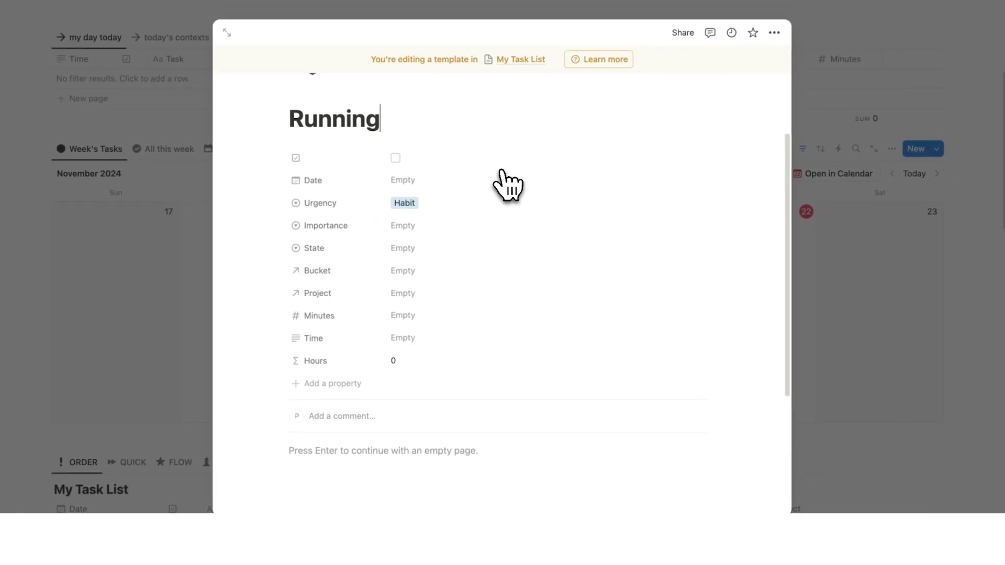
scroll(471, 209, "up", 2)
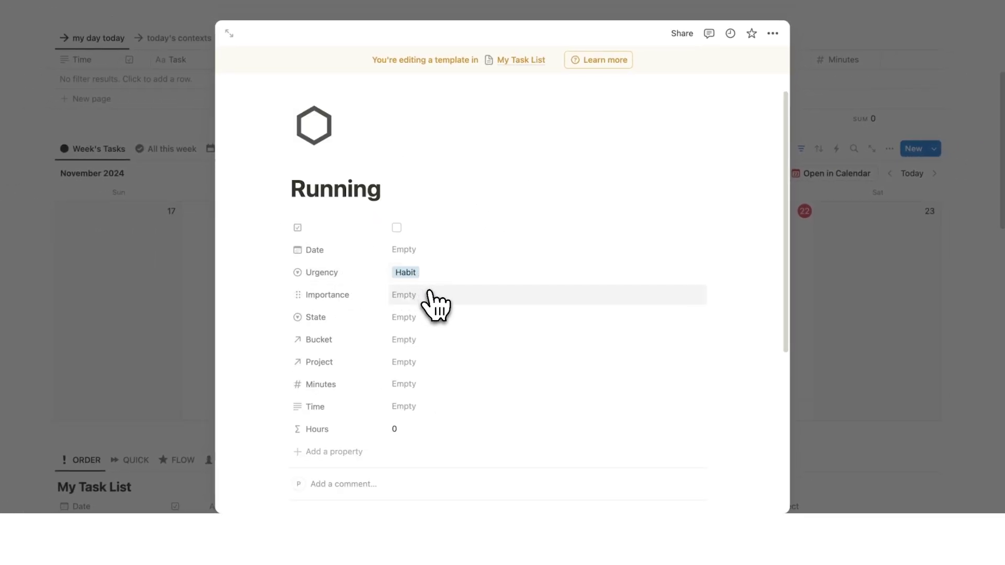
Set the Running template's Importance to Important and State to Personal.
left_click(428, 295)
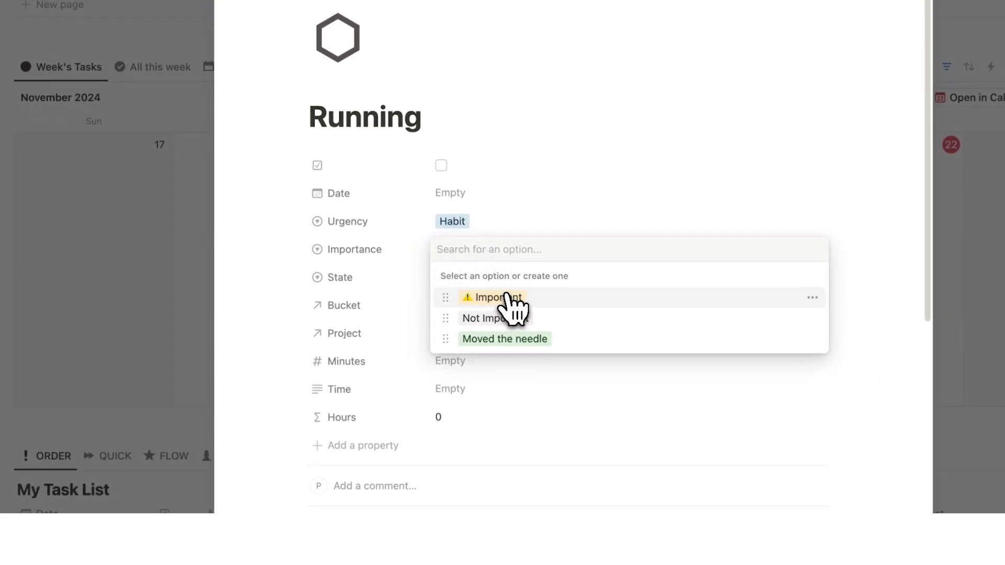
left_click(509, 296)
left_click(503, 285)
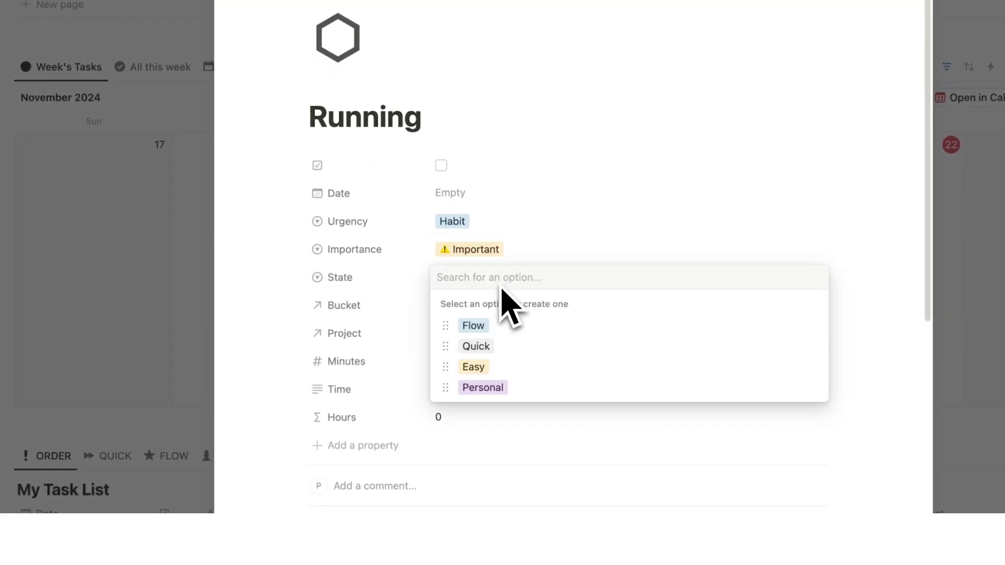
left_click(524, 393)
scroll(522, 387, "down", 3)
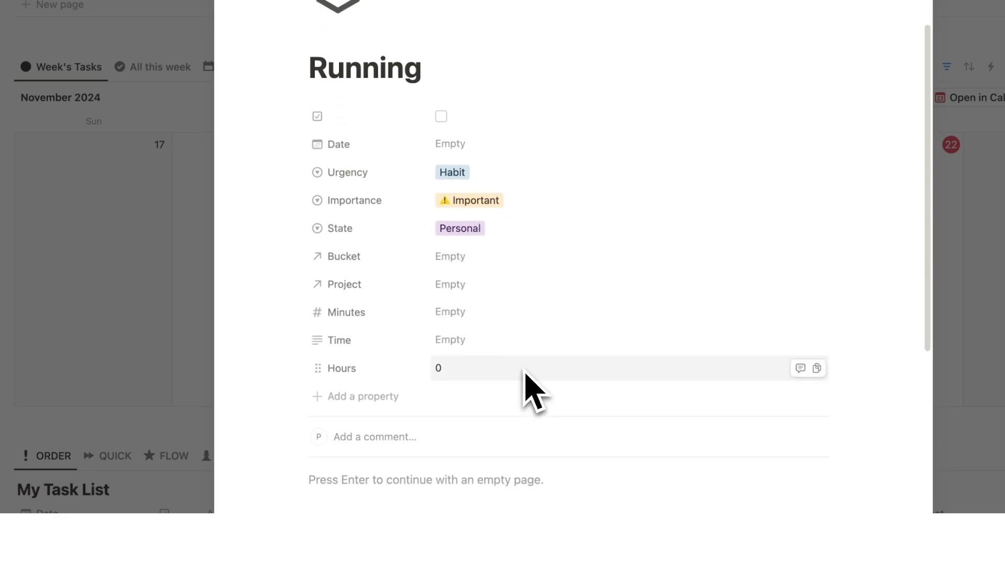
Link the Running template to the Fitness bucket, leaving project and minutes empty.
left_click(466, 242)
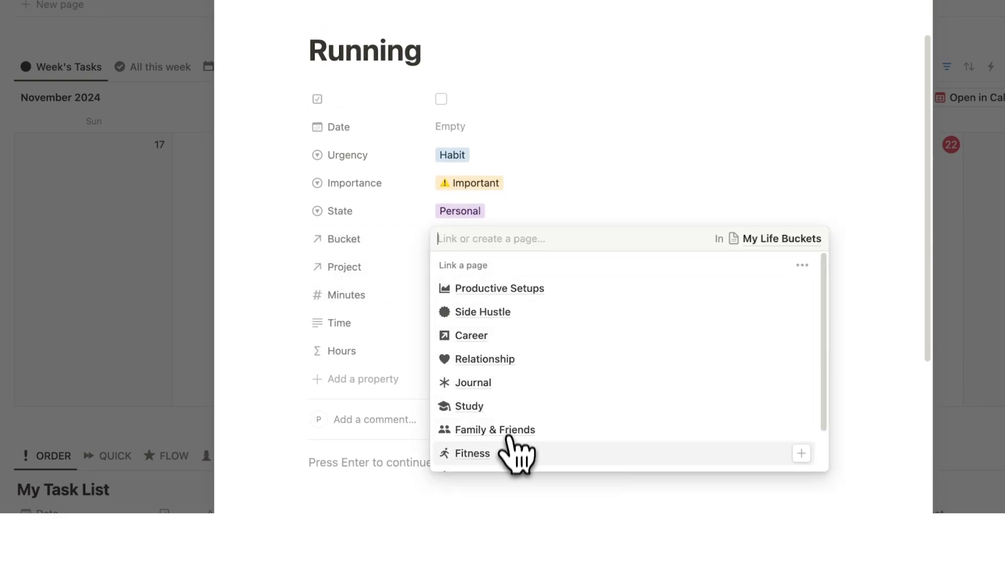
left_click(506, 453)
left_click(288, 304)
left_click(444, 269)
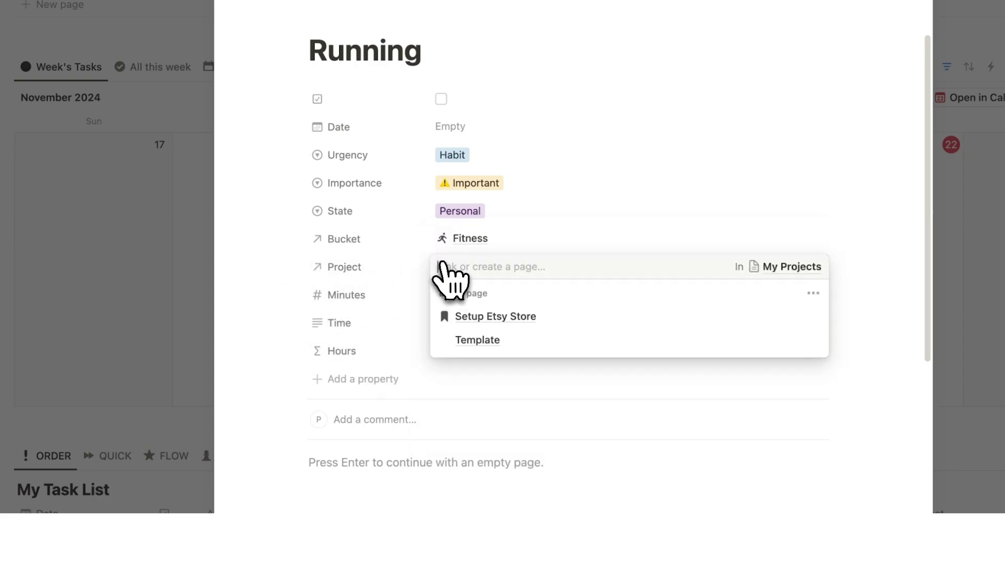
left_click(407, 257)
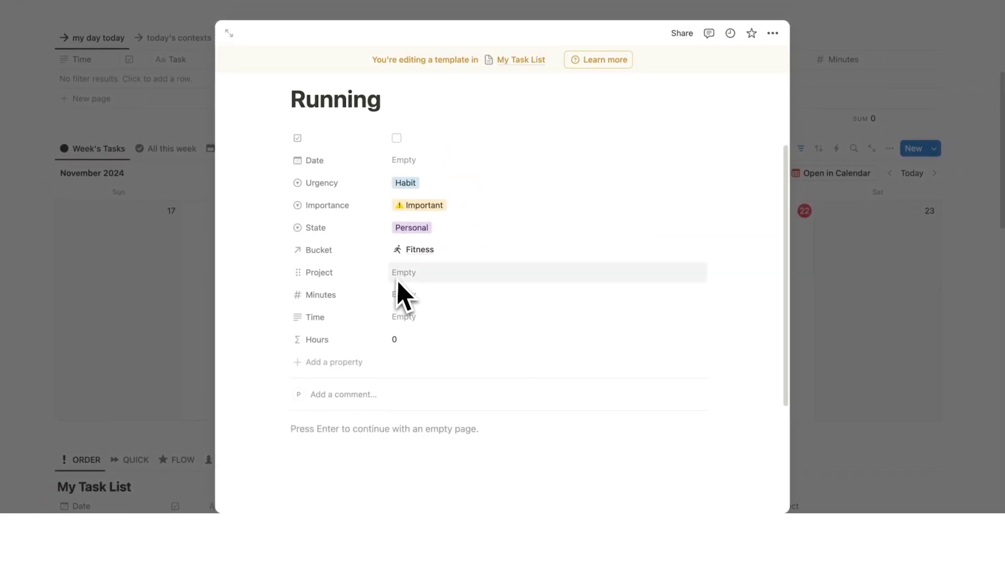
left_click(415, 301)
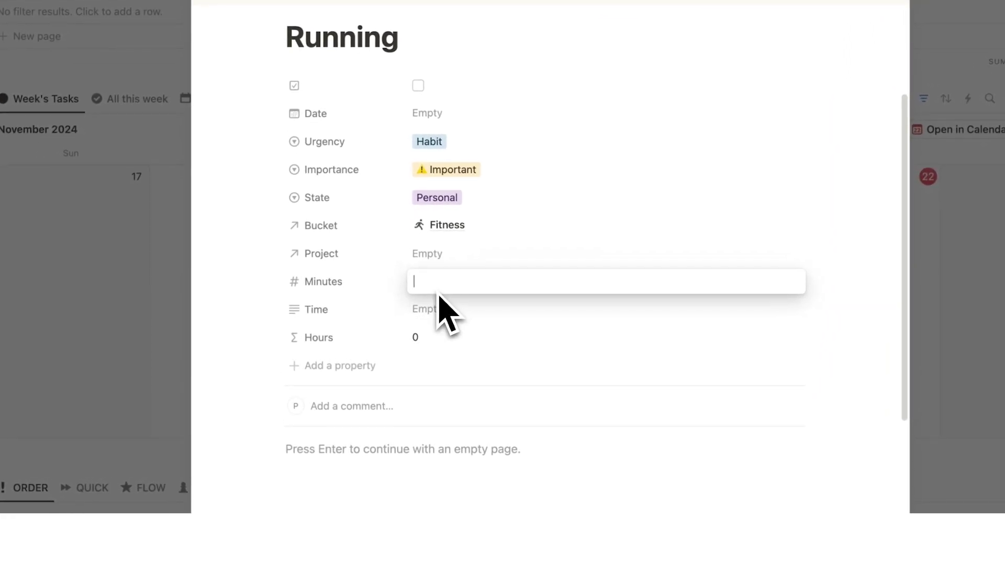
key("Escape")
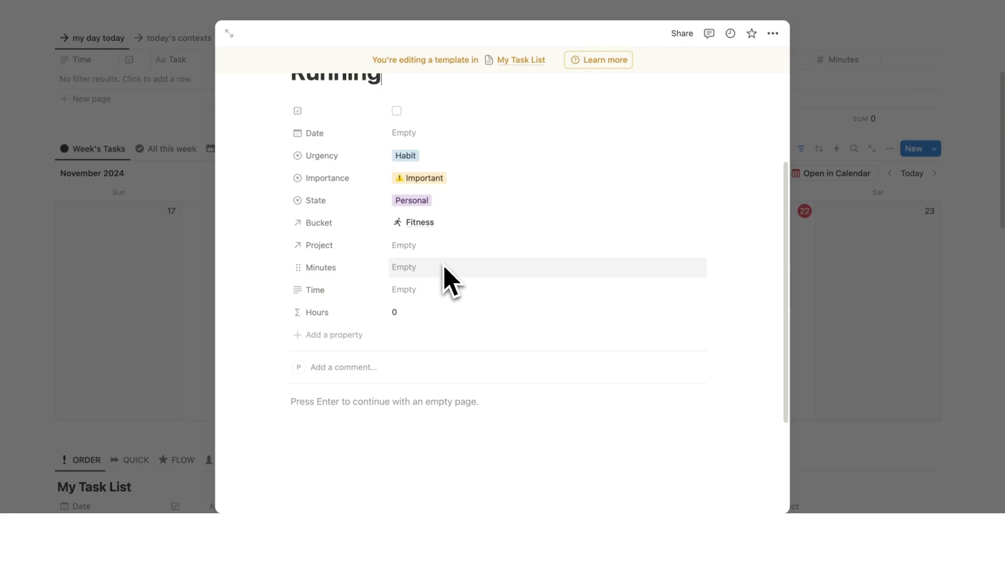
Add a Running task on November 22 from the template and tick it done.
key("Escape")
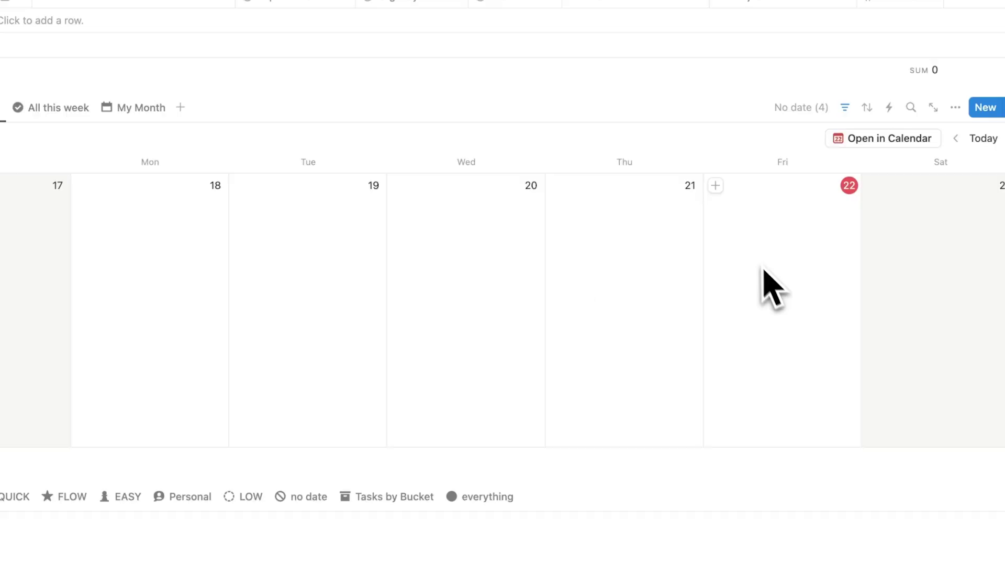
left_click(715, 186)
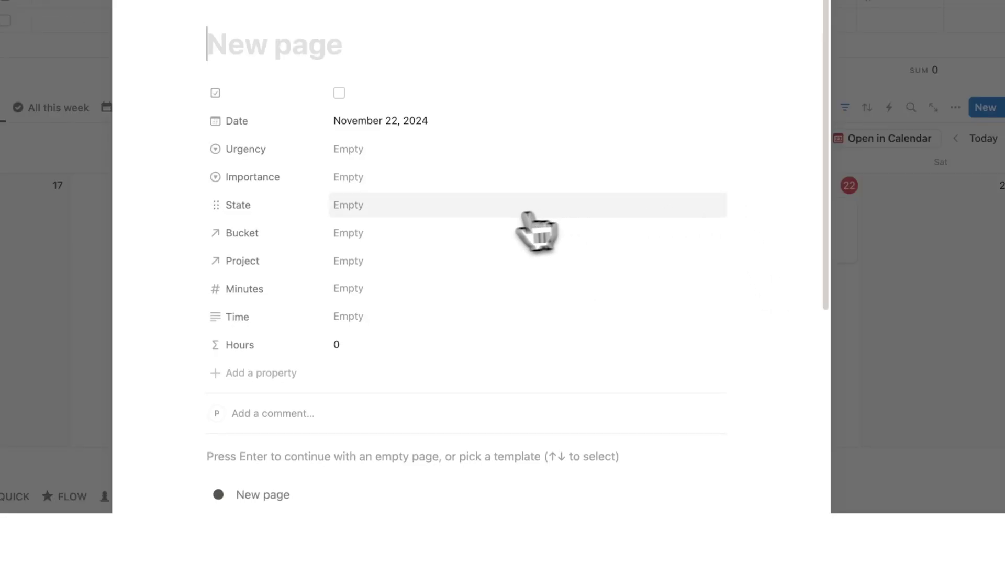
scroll(498, 231, "down", 8)
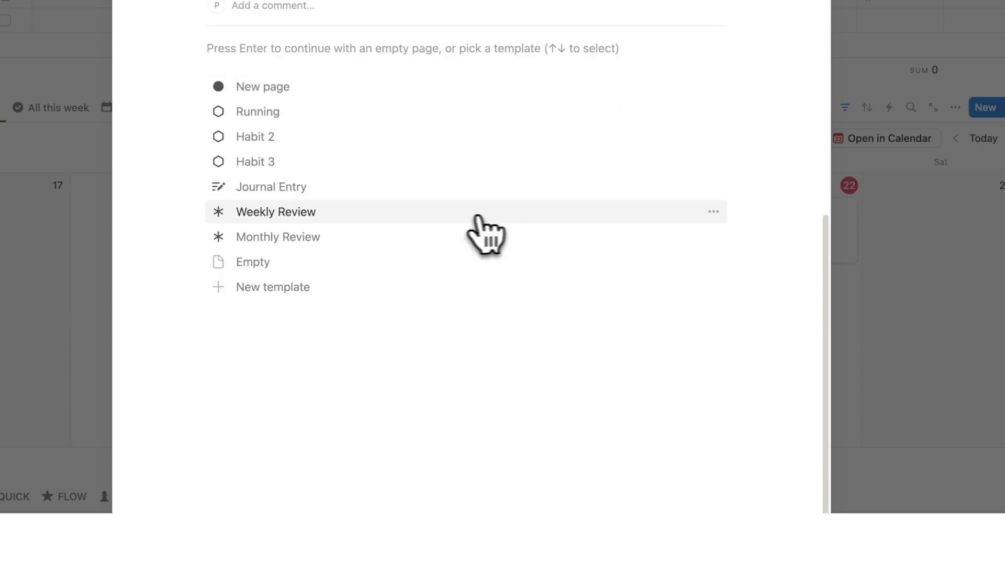
left_click(341, 116)
left_click(837, 269)
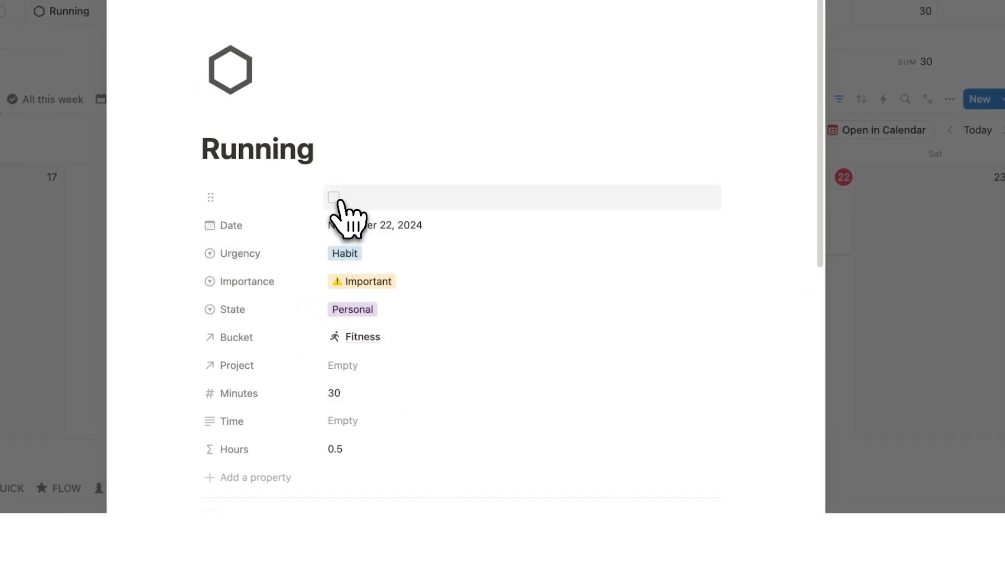
left_click(333, 197)
left_click(915, 266)
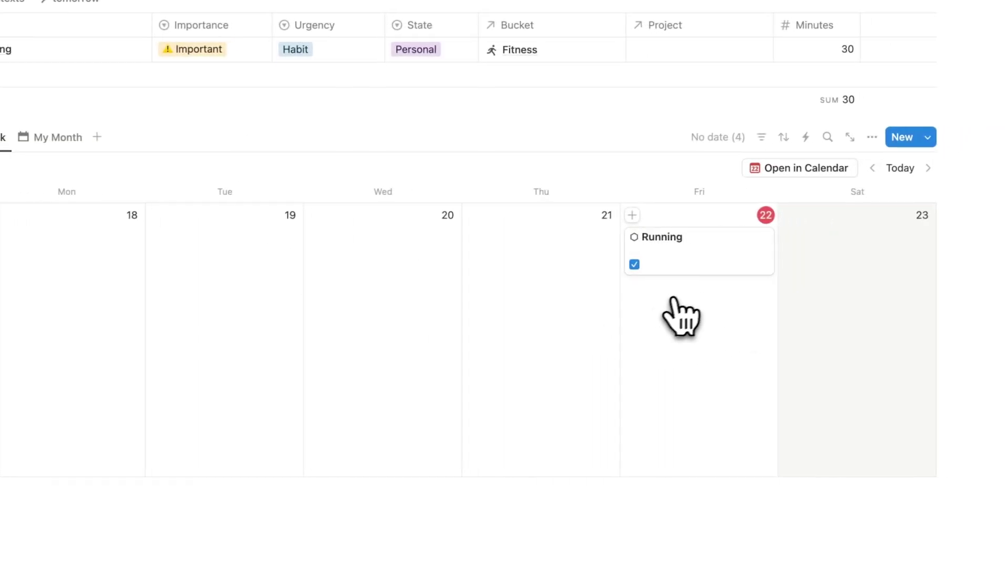
Rename the Habit 2 task template to Habit List.
left_click(927, 138)
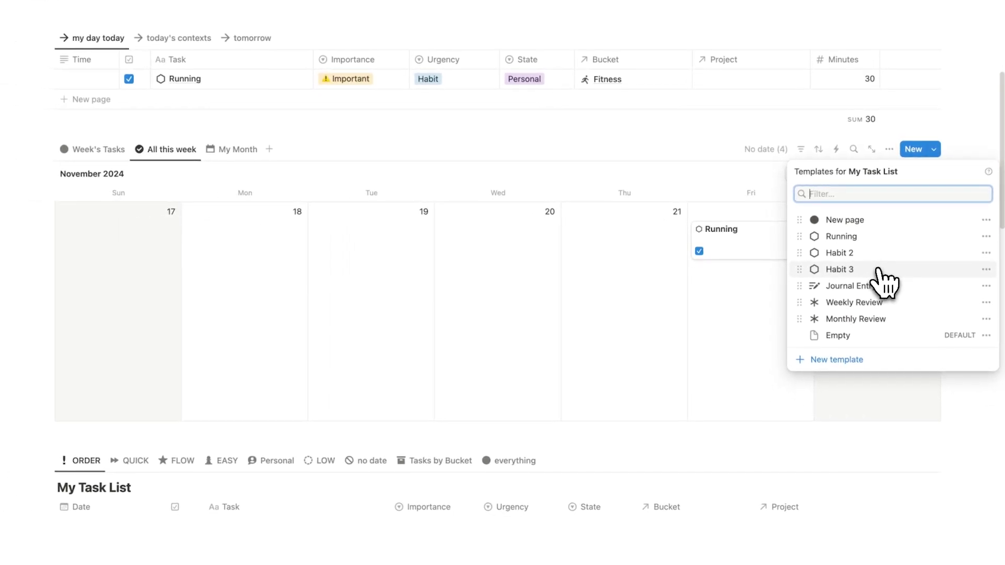
left_click(986, 253)
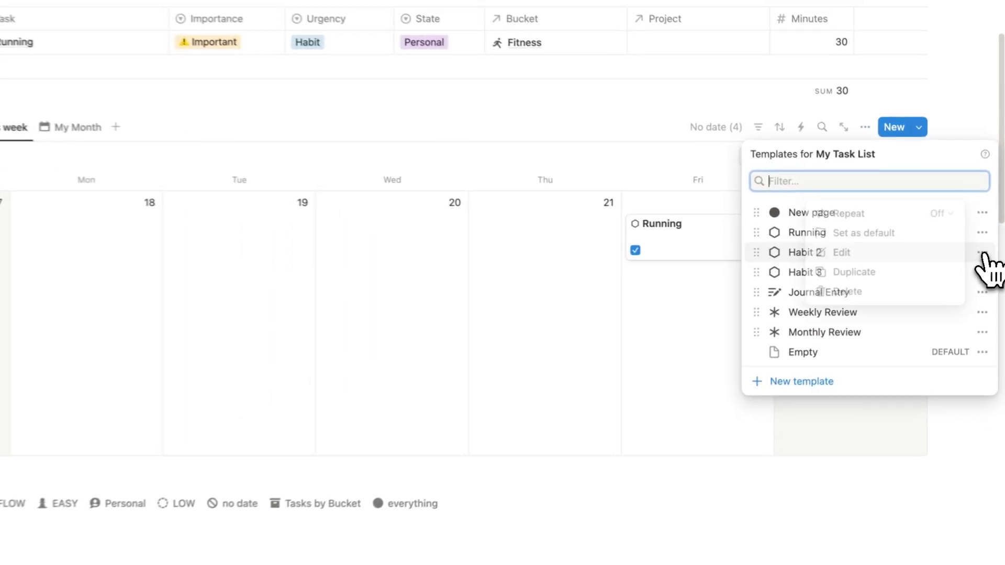
left_click(914, 254)
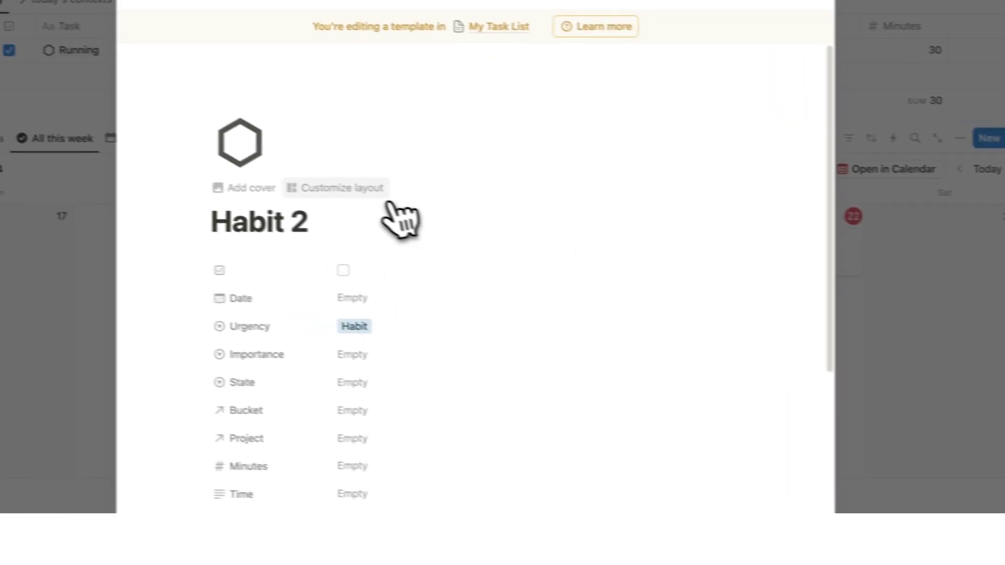
key("super+a")
type("Habit List")
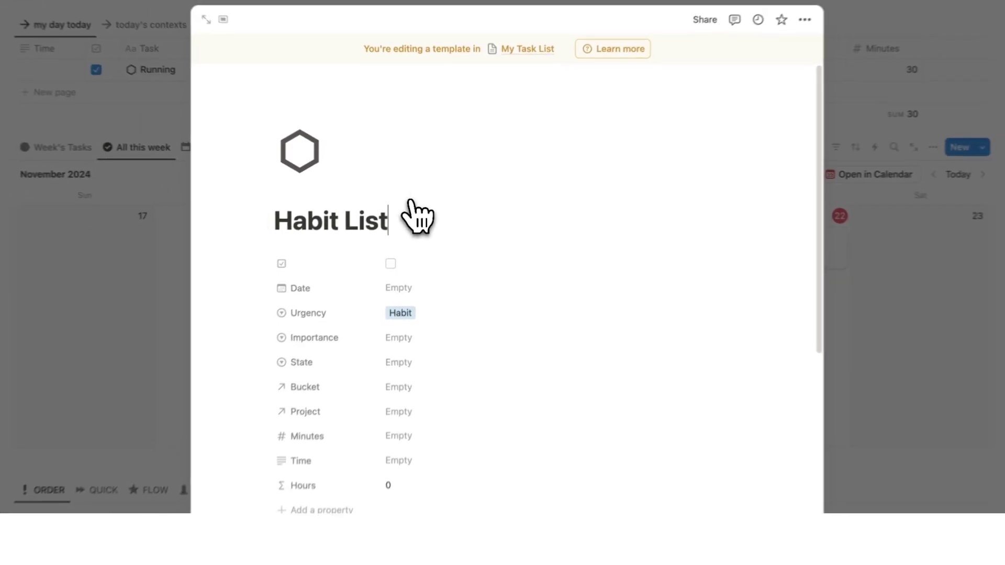
scroll(408, 293, "down", 5)
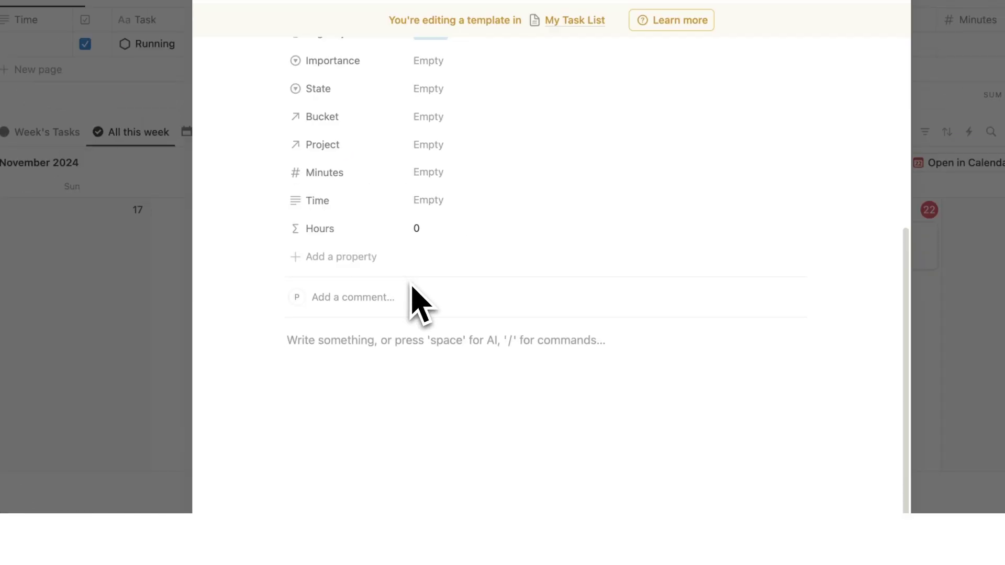
Add a to-do checklist of daily habits, like Drink 2L of Water, to the template.
left_click(418, 340)
type("/")
left_click(414, 162)
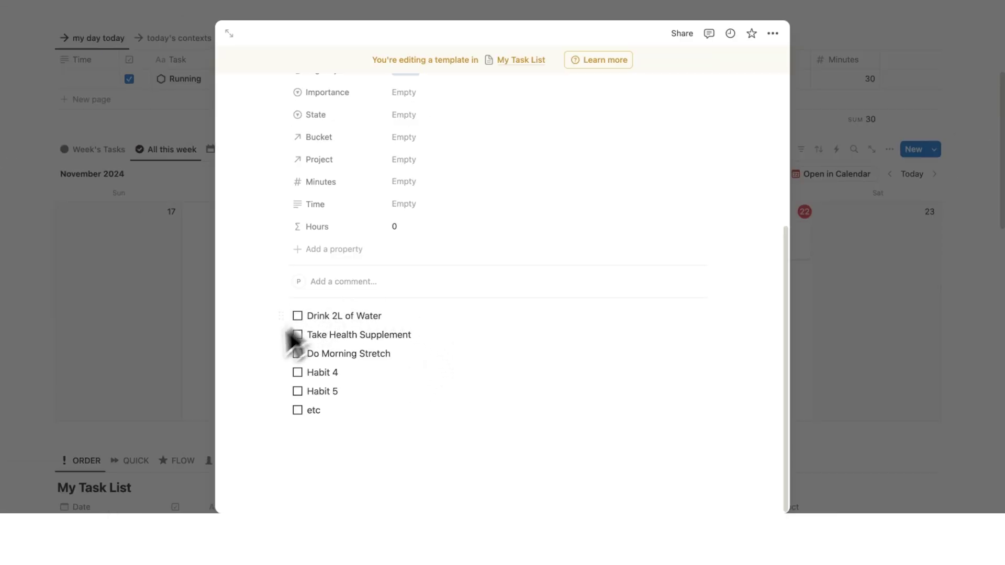
scroll(372, 461, "up", 5)
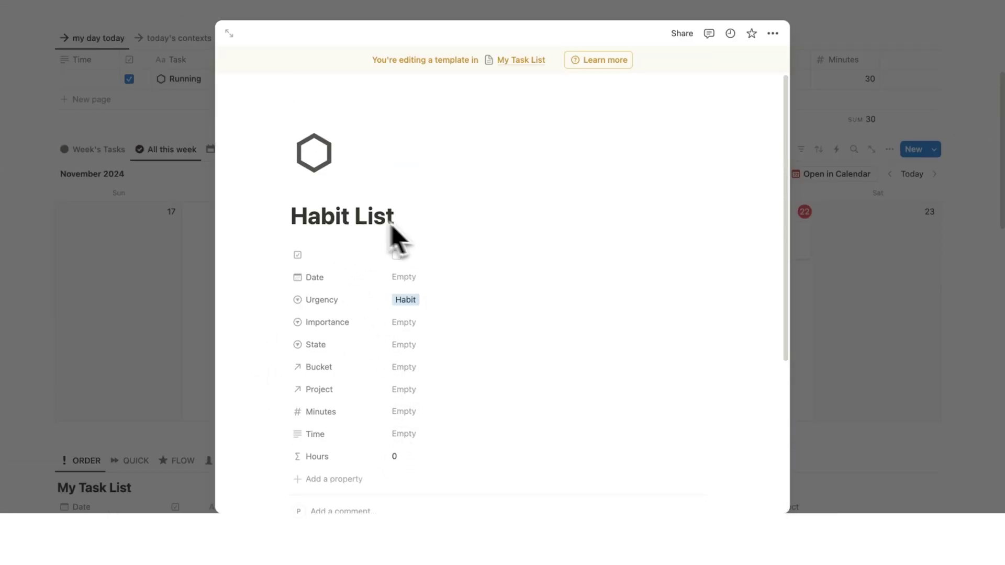
scroll(388, 235, "down", 5)
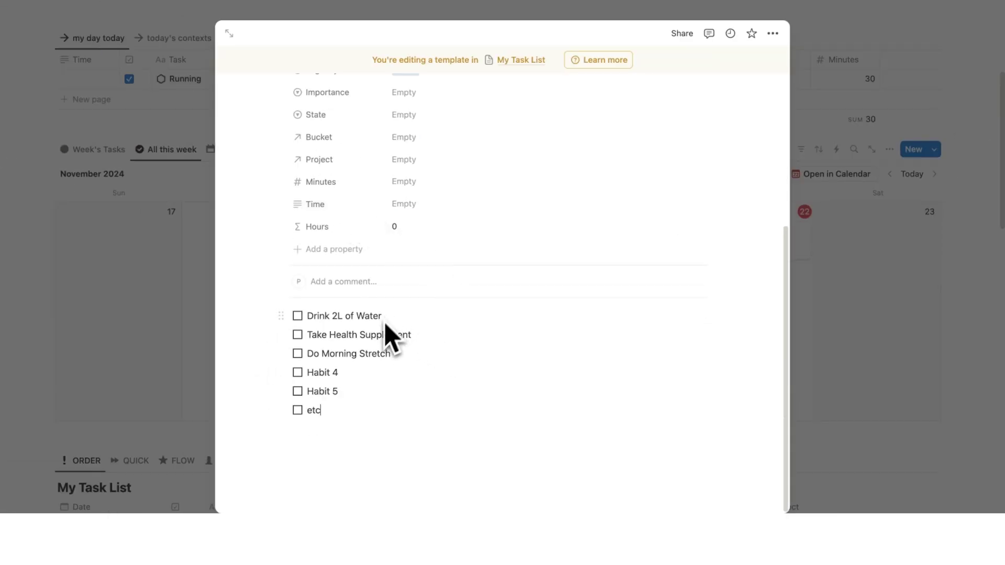
key("Escape")
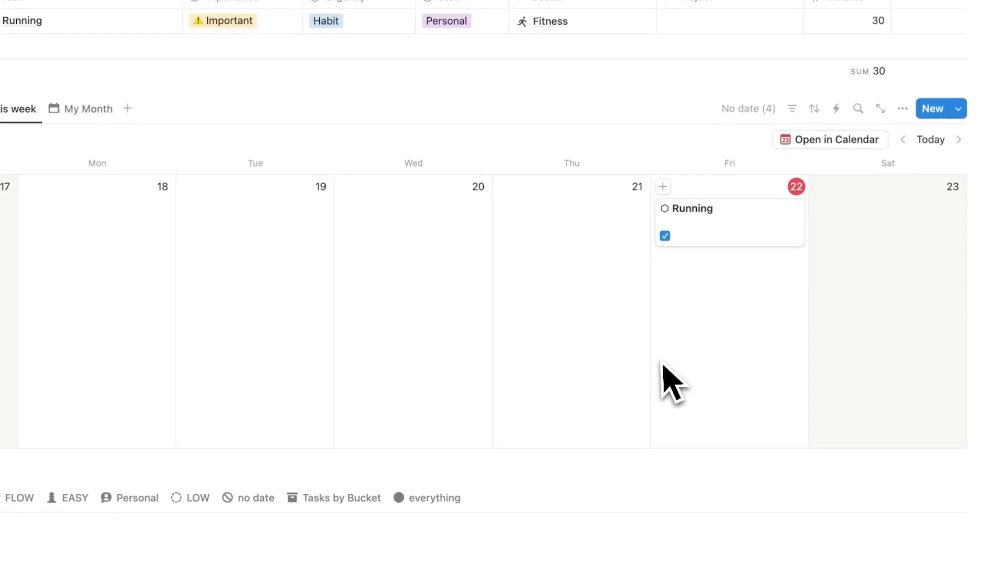
Create a task on Friday November 22 from the Habit List template.
left_click(662, 188)
scroll(583, 240, "down", 7)
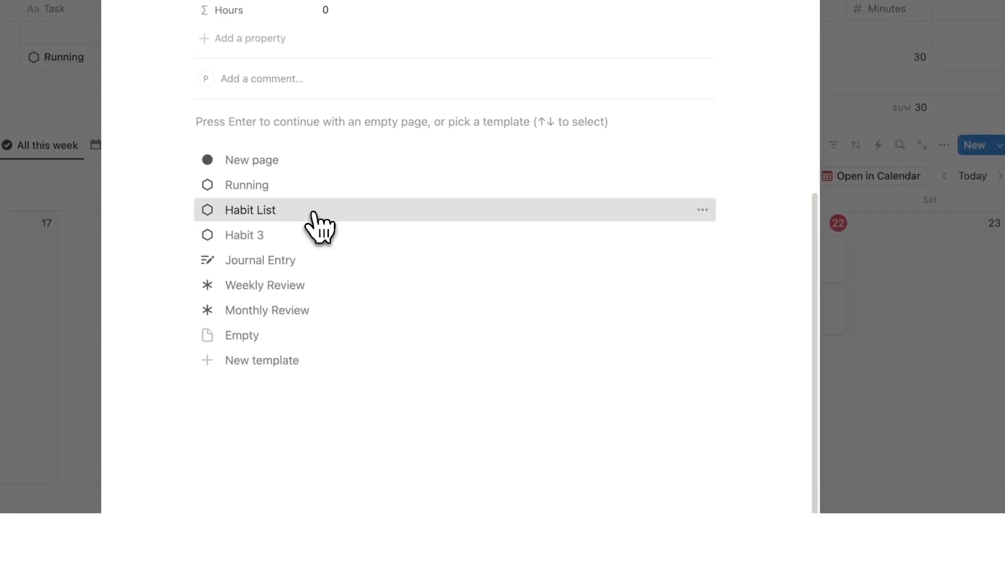
left_click(317, 225)
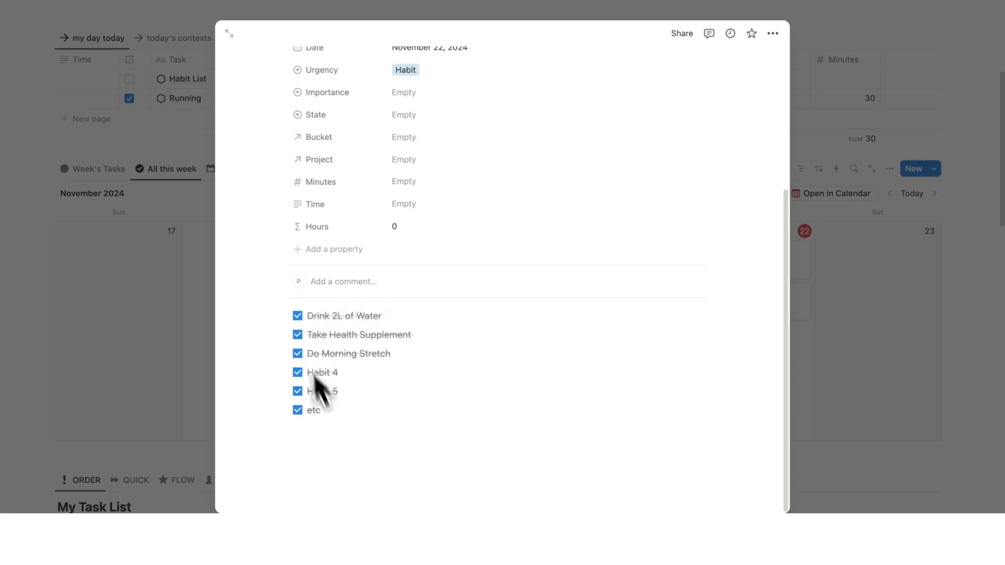
scroll(422, 353, "up", 4)
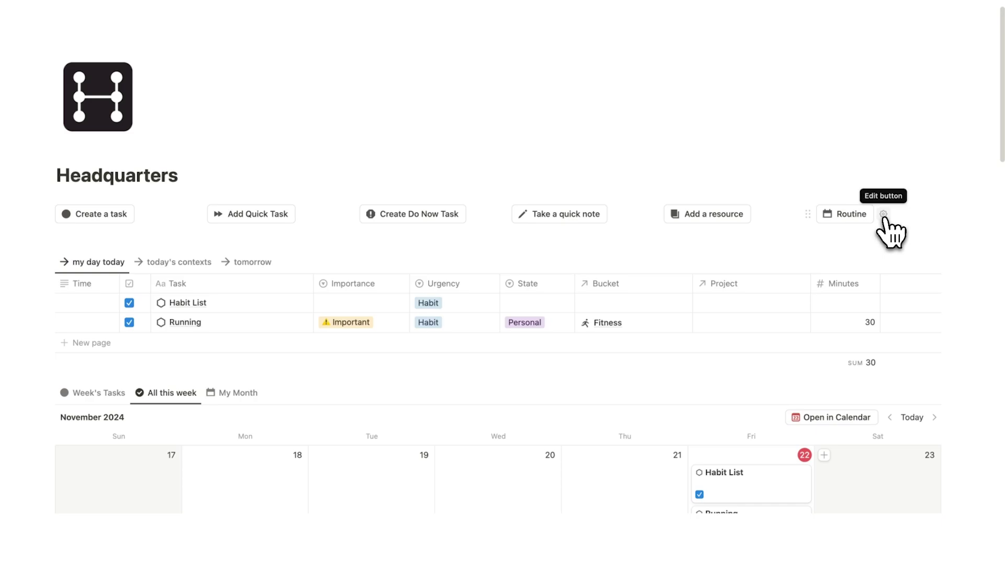
Move the Routine button onto its own row.
left_click(883, 215)
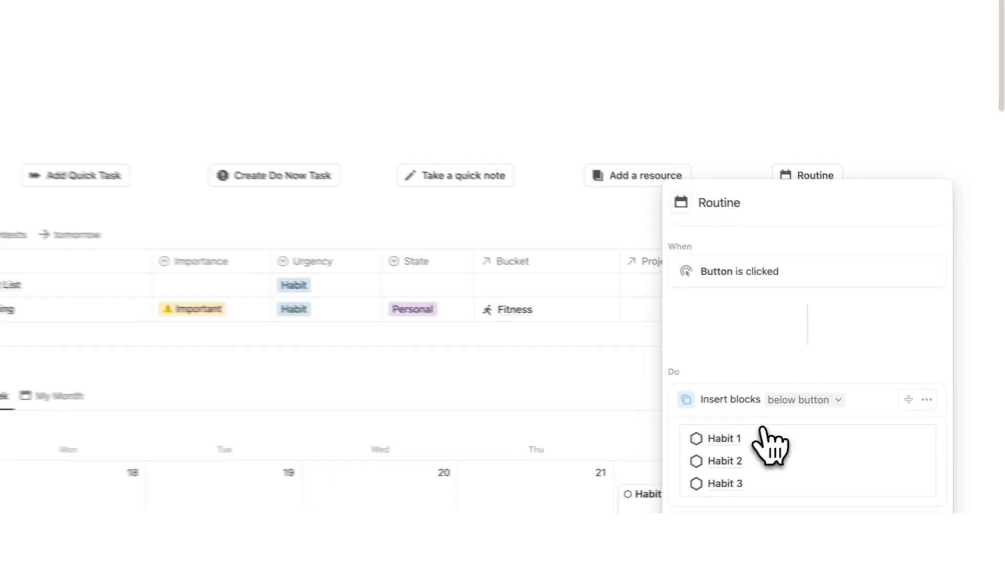
mouse_move(772, 489)
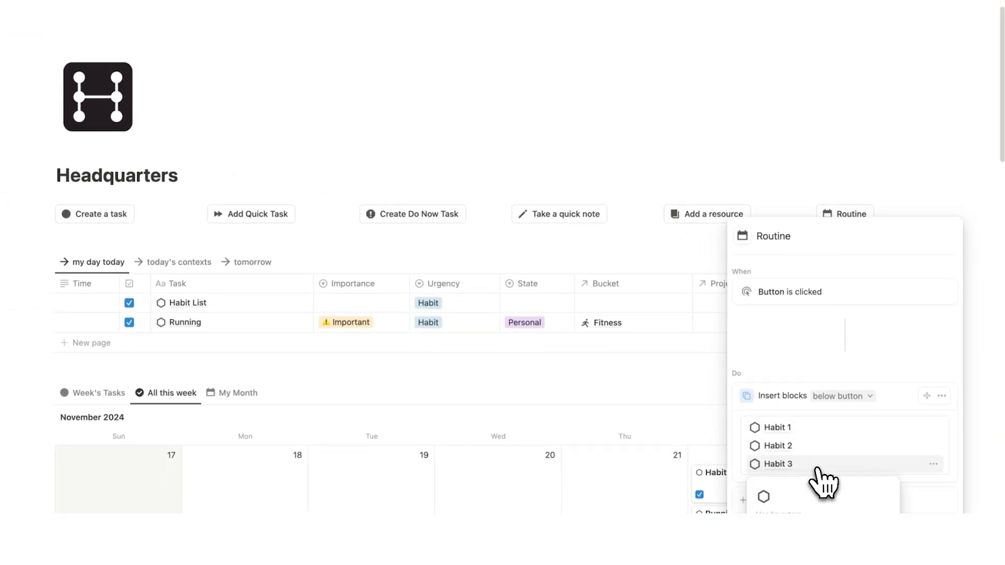
key("Escape")
left_click_drag(810, 213, 806, 217)
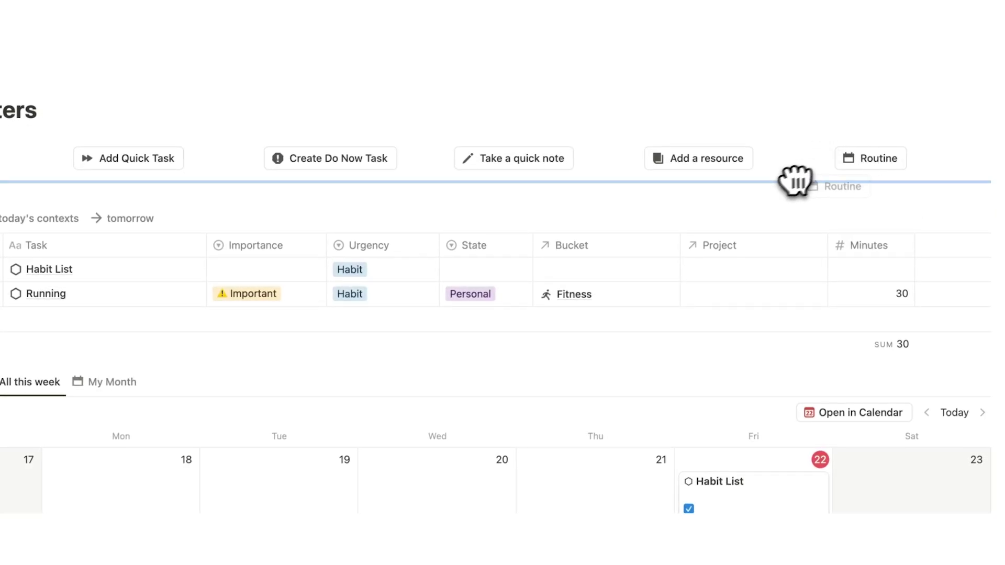
left_click_drag(769, 190, 767, 193)
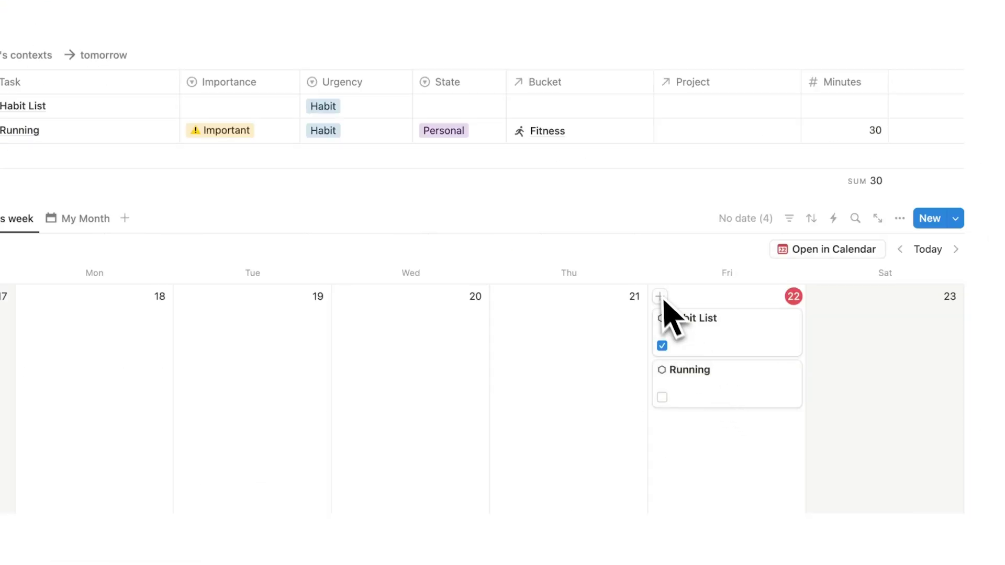
Add a Yoga task on Friday 22 with State Personal, linked to a new Yoga bucket.
left_click(660, 297)
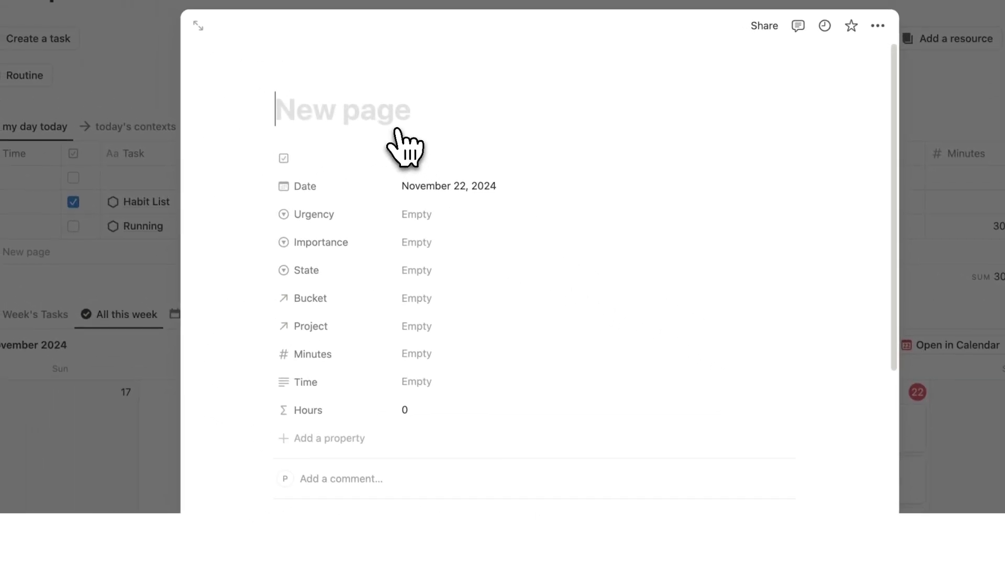
type("Yoga")
scroll(387, 194, "down", 1)
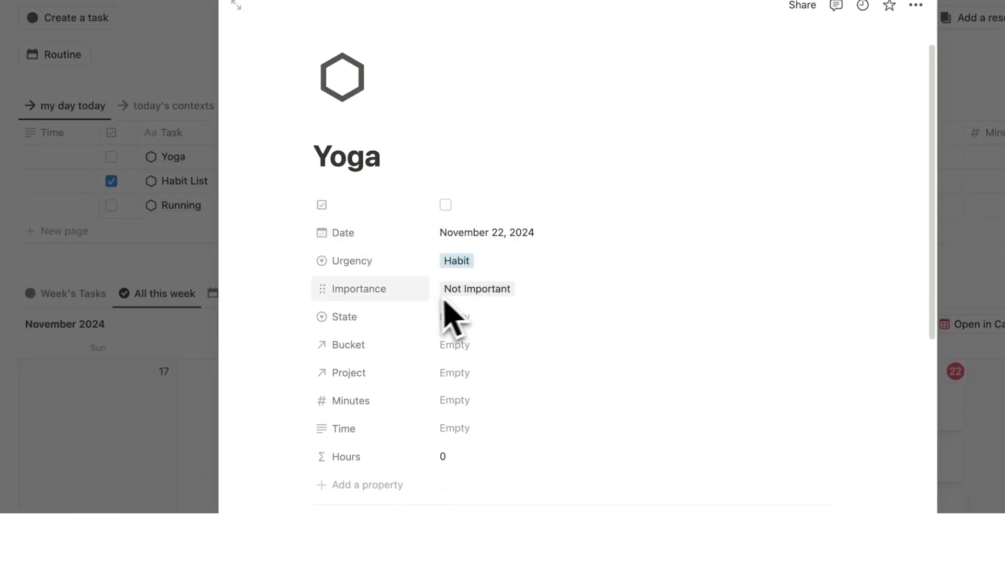
left_click(487, 319)
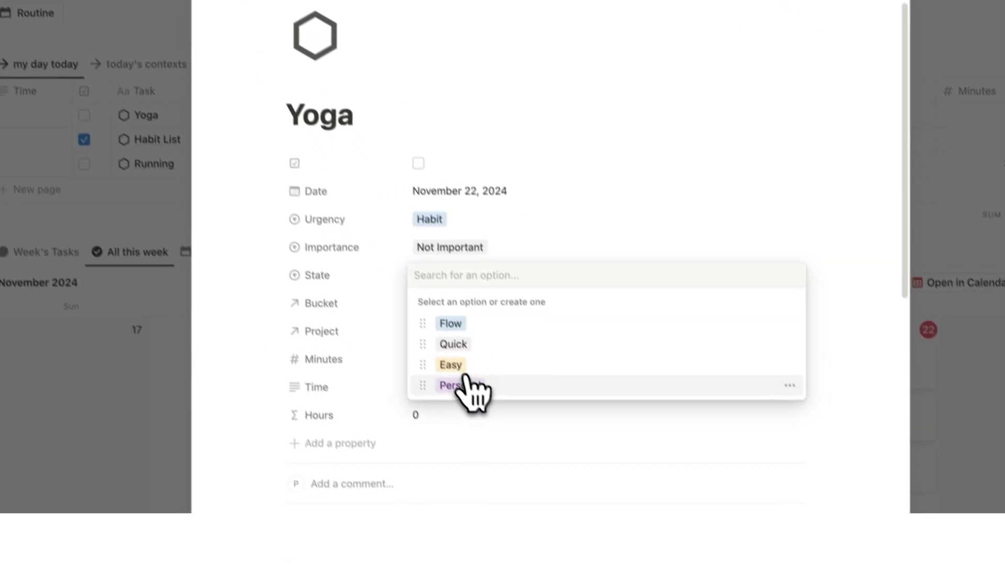
left_click(492, 424)
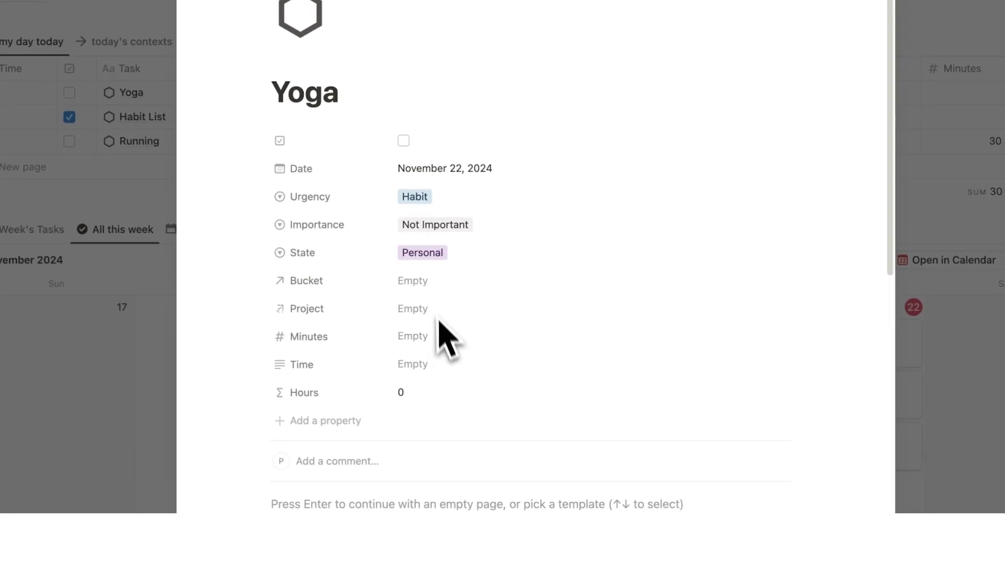
left_click(421, 281)
type("Yoga")
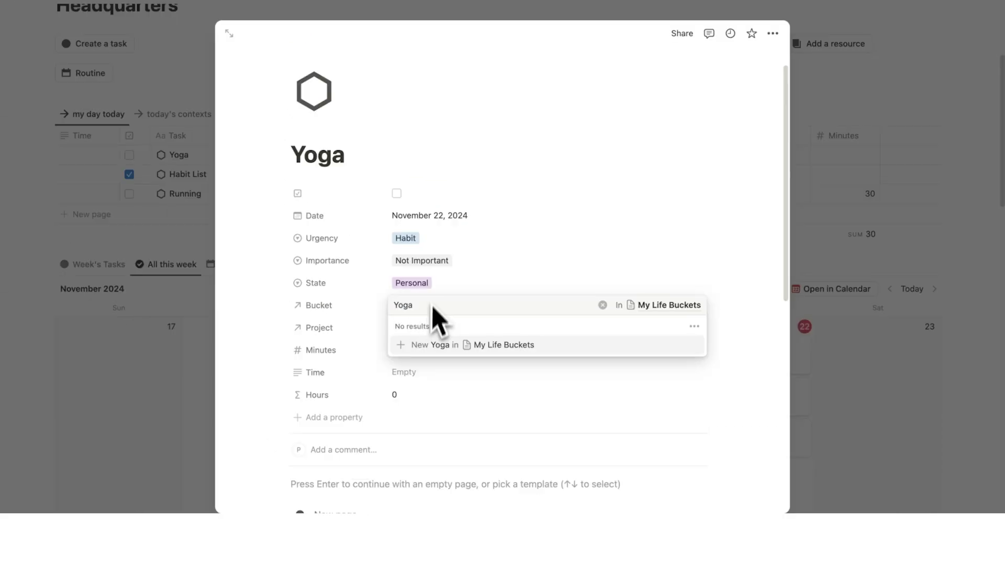
left_click(399, 339)
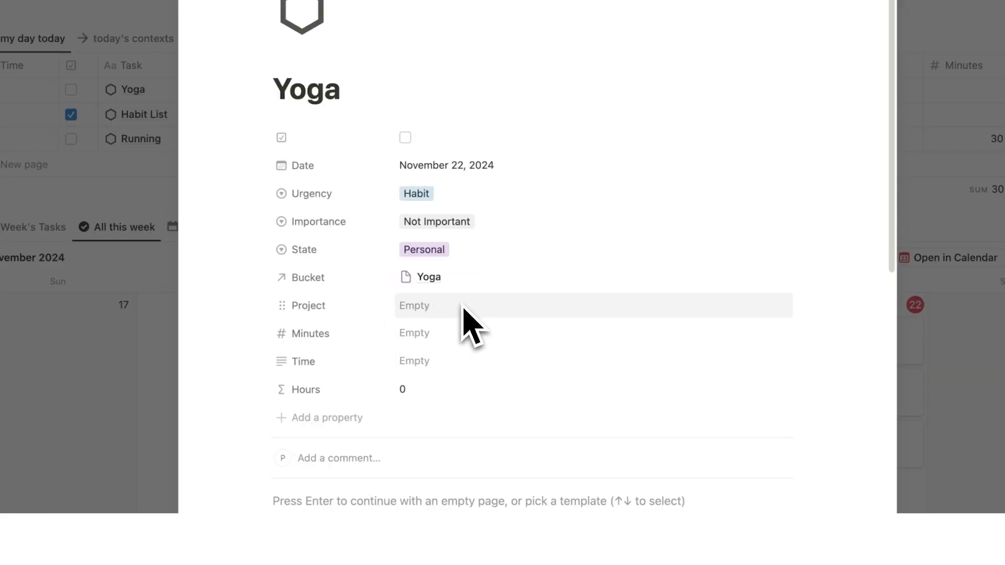
left_click(875, 386)
scroll(864, 384, "down", 2)
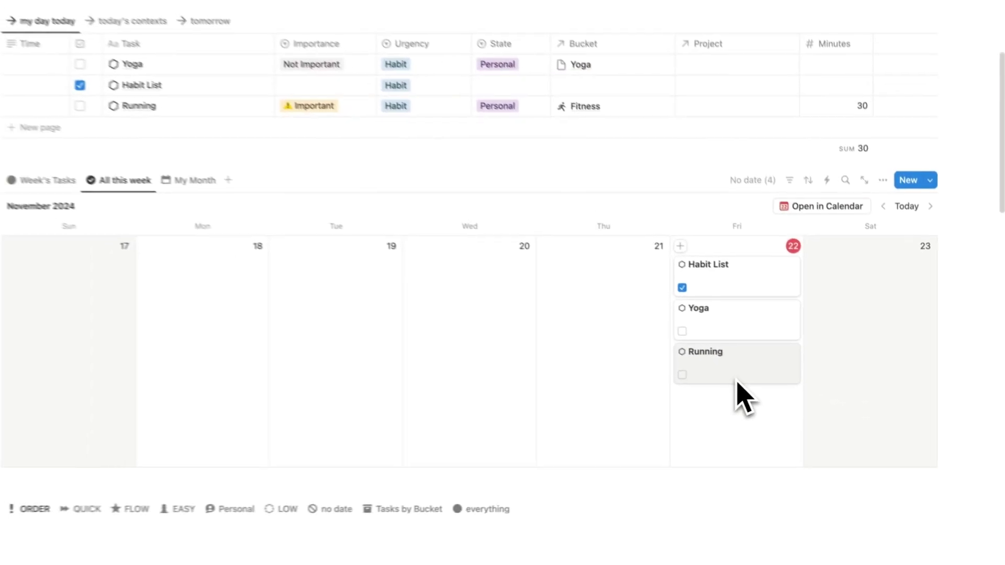
Delete the Habit 1 placeholder from the Routine button's inserted blocks.
scroll(697, 385, "up", 3)
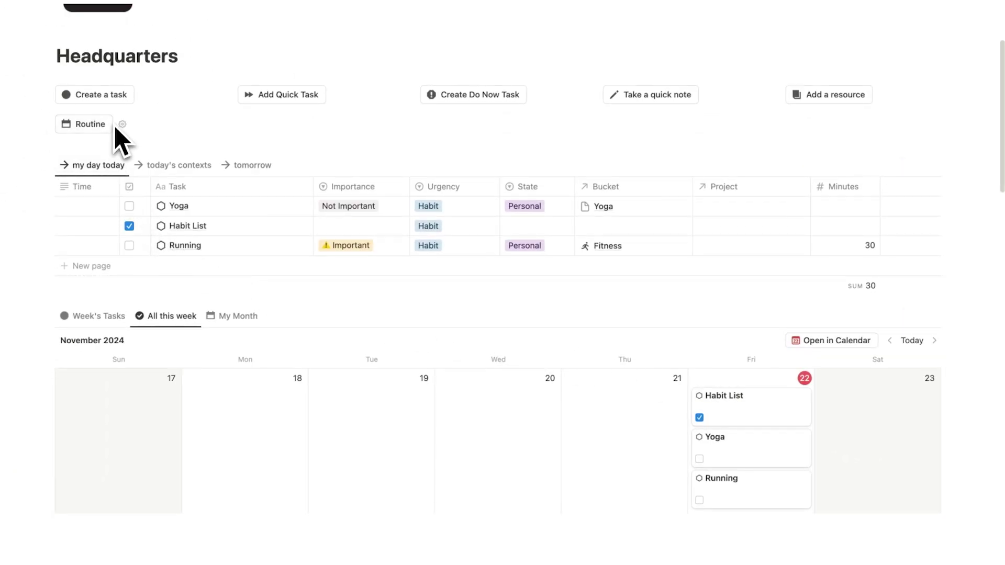
left_click(123, 124)
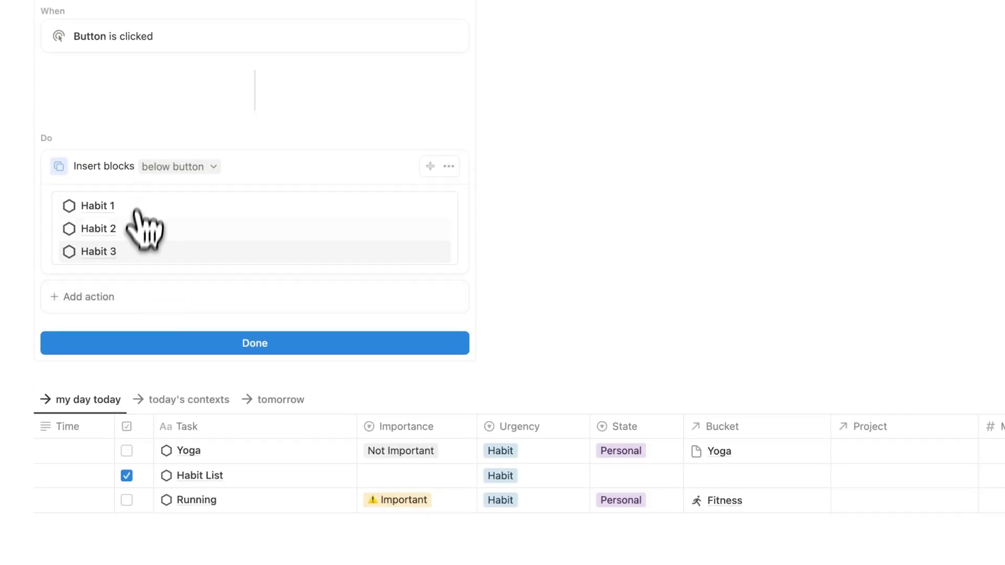
left_click(438, 207)
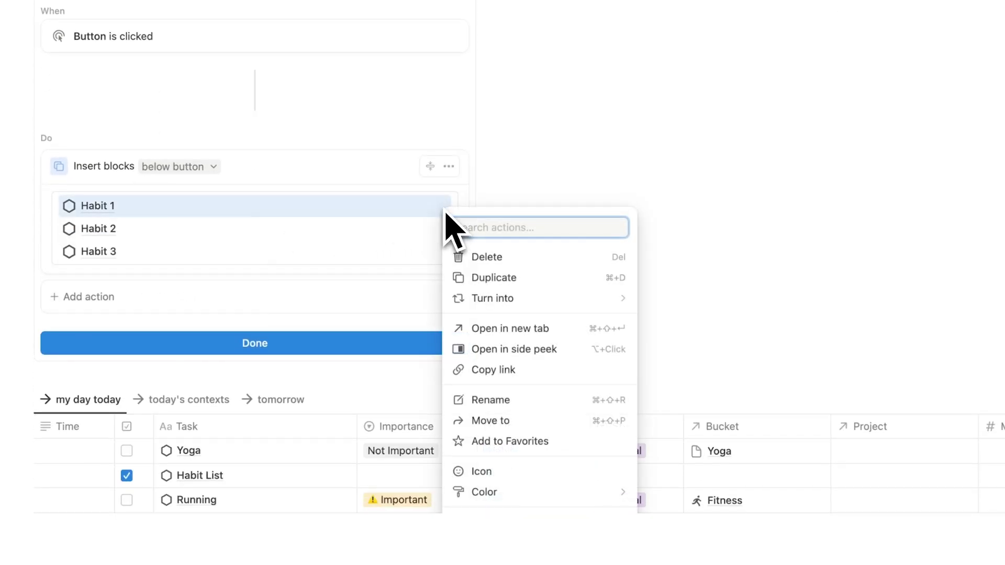
left_click(471, 257)
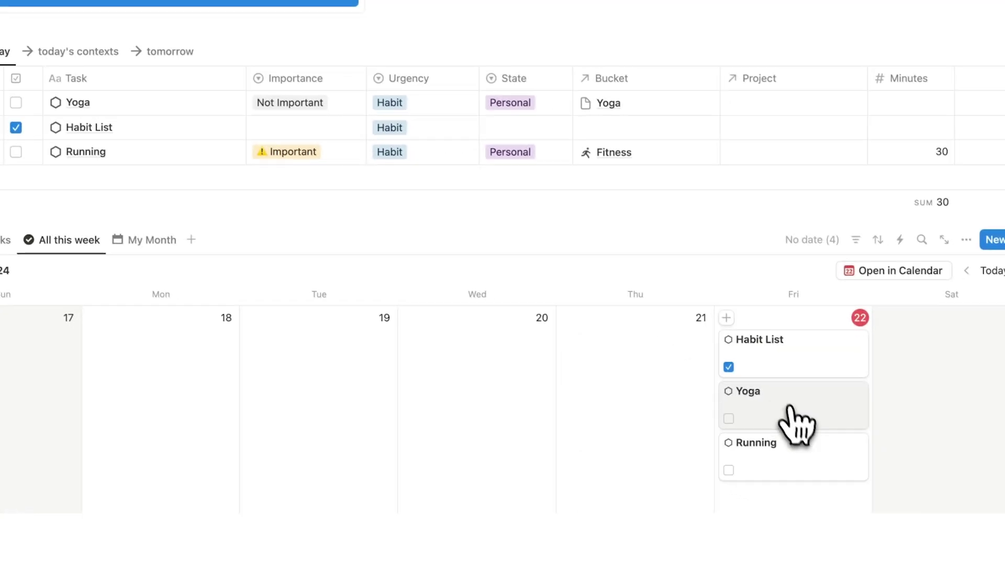
Put the Yoga and Running tasks into the Routine button and return it to the top row.
left_click_drag(783, 414, 162, 114)
left_click_drag(799, 440, 224, 137)
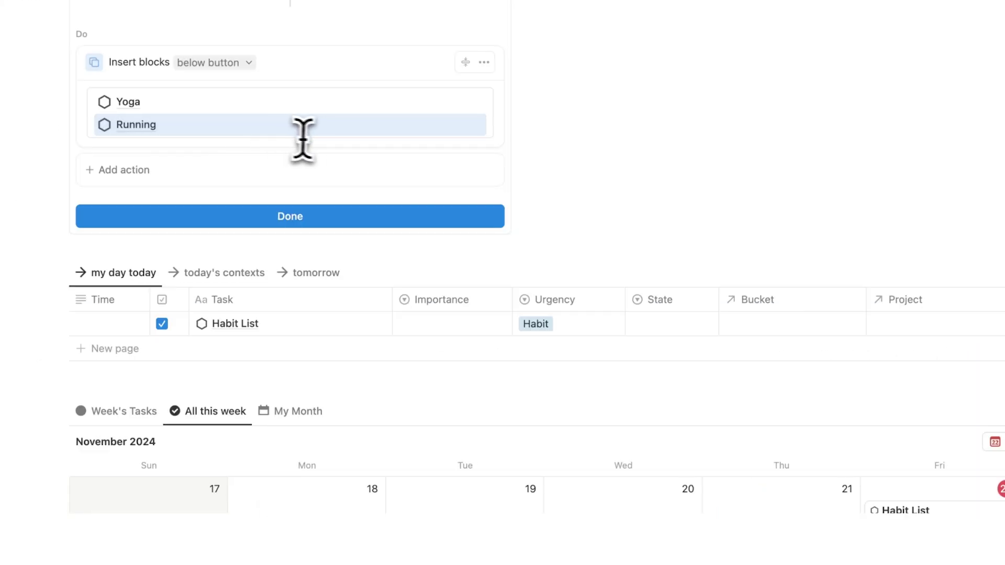
left_click(322, 214)
left_click_drag(105, 241, 931, 206)
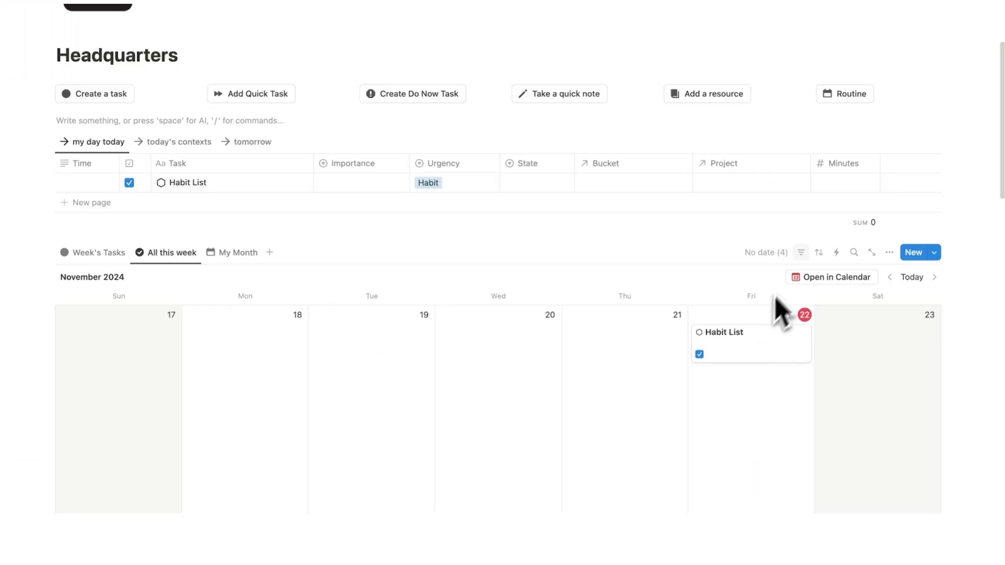
Run Routine, drag the inserted Yoga and Running tasks onto November 22, and inspect each.
left_click(849, 95)
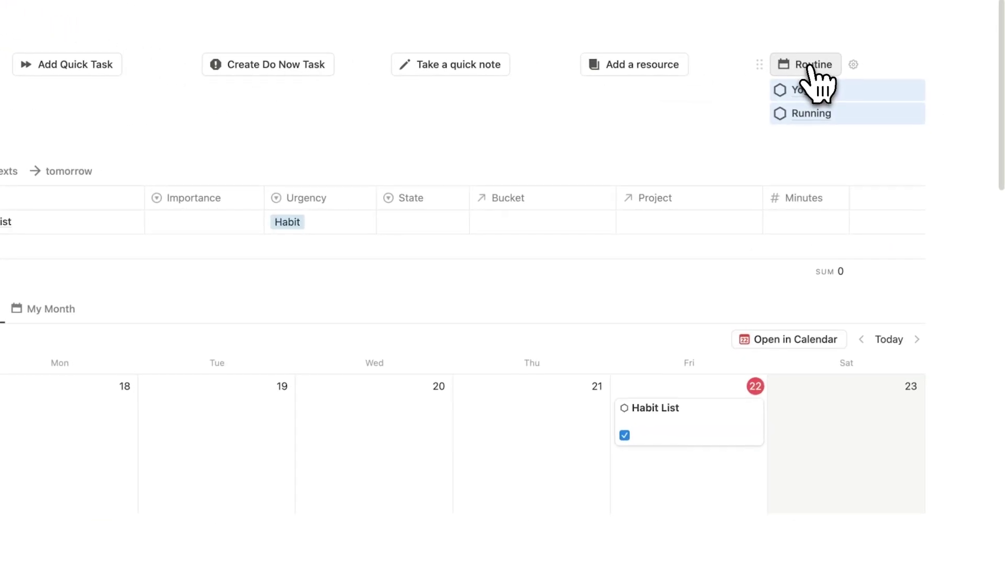
left_click_drag(766, 91, 704, 500)
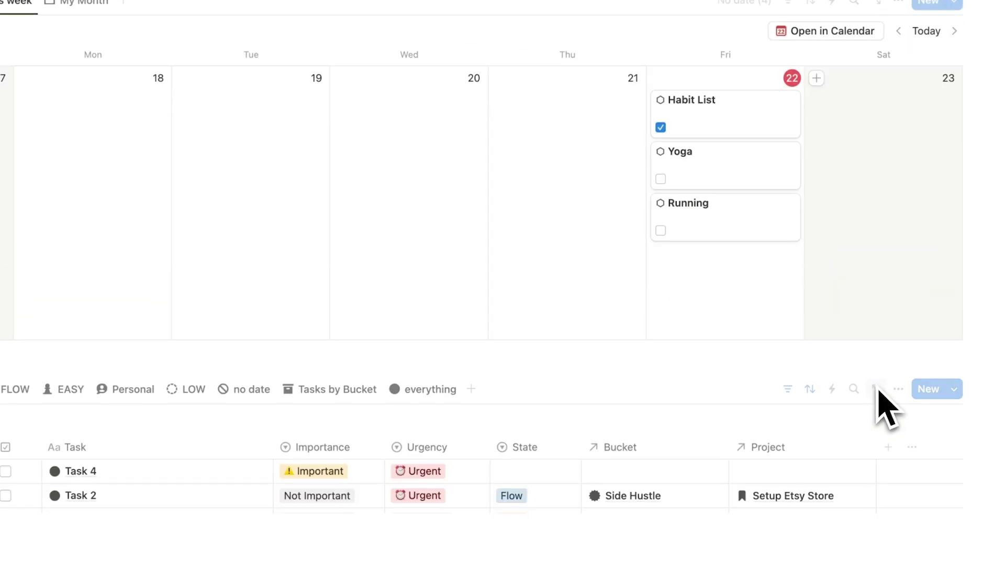
left_click(745, 183)
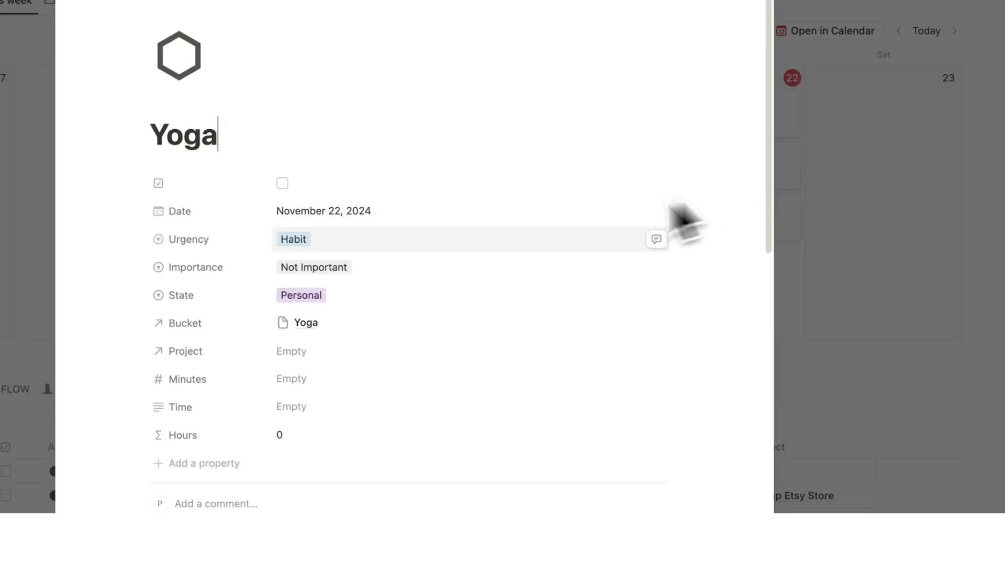
left_click(889, 218)
left_click(767, 275)
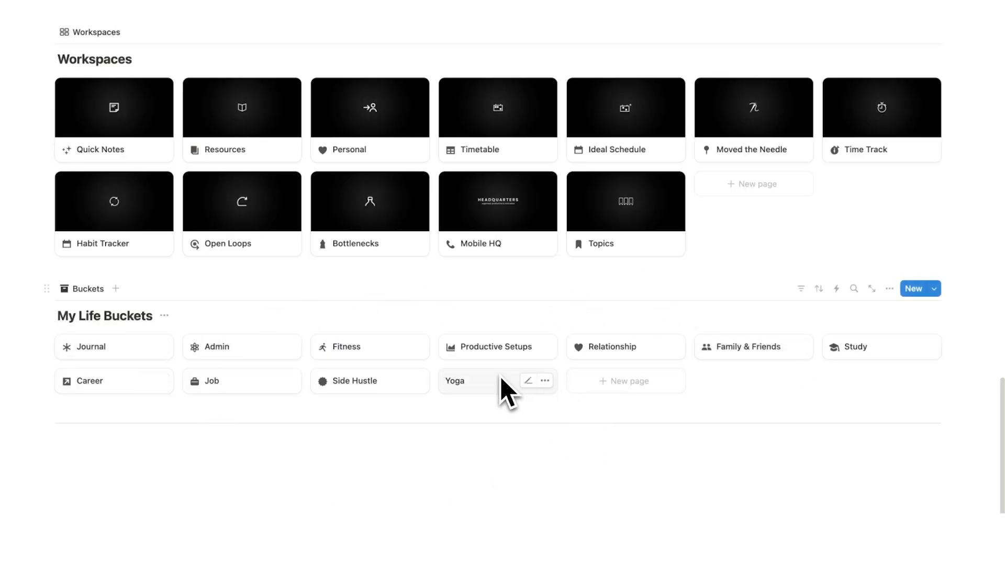
scroll(508, 392, "up", 15)
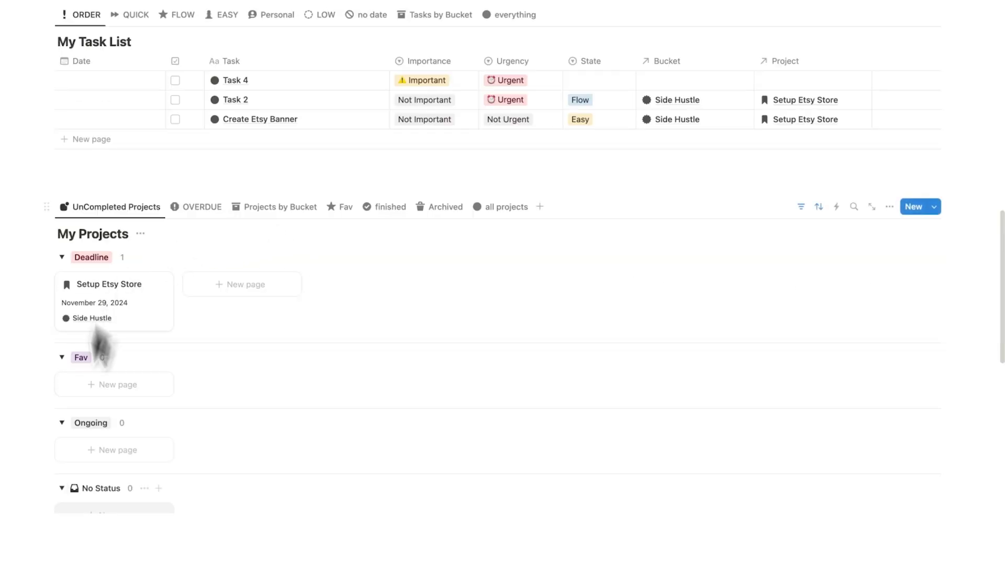